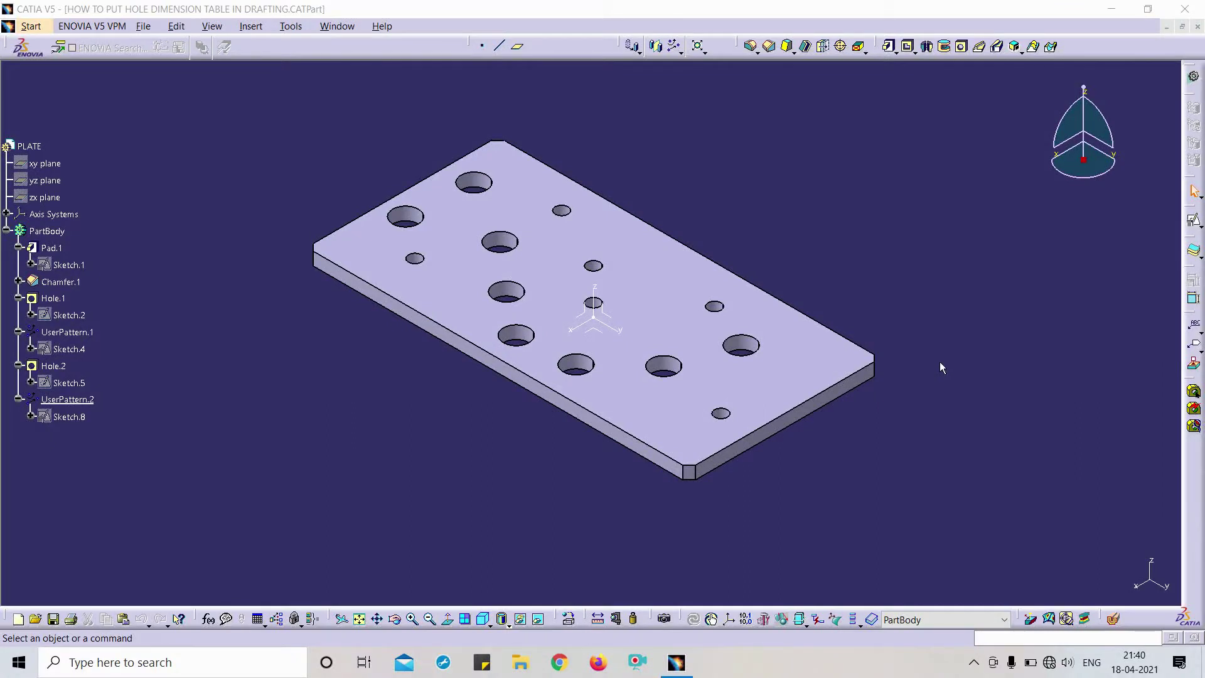
Step: Rotate the 3D perforated plate model to inspect its patterned holes
mouse_move(993, 340)
middle_mouse_down("ctrl")
mouse_move(991, 314)
mouse_move(1027, 285)
mouse_move(1024, 305)
middle_mouse_up("ctrl")
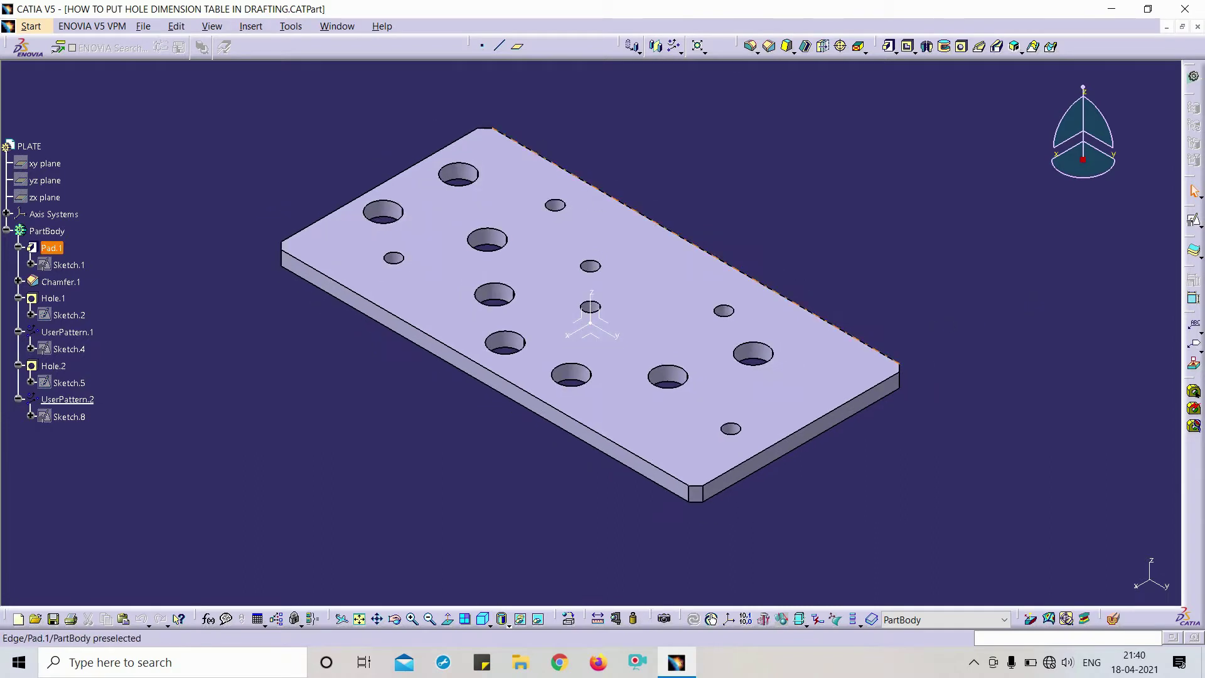
left_click(337, 26)
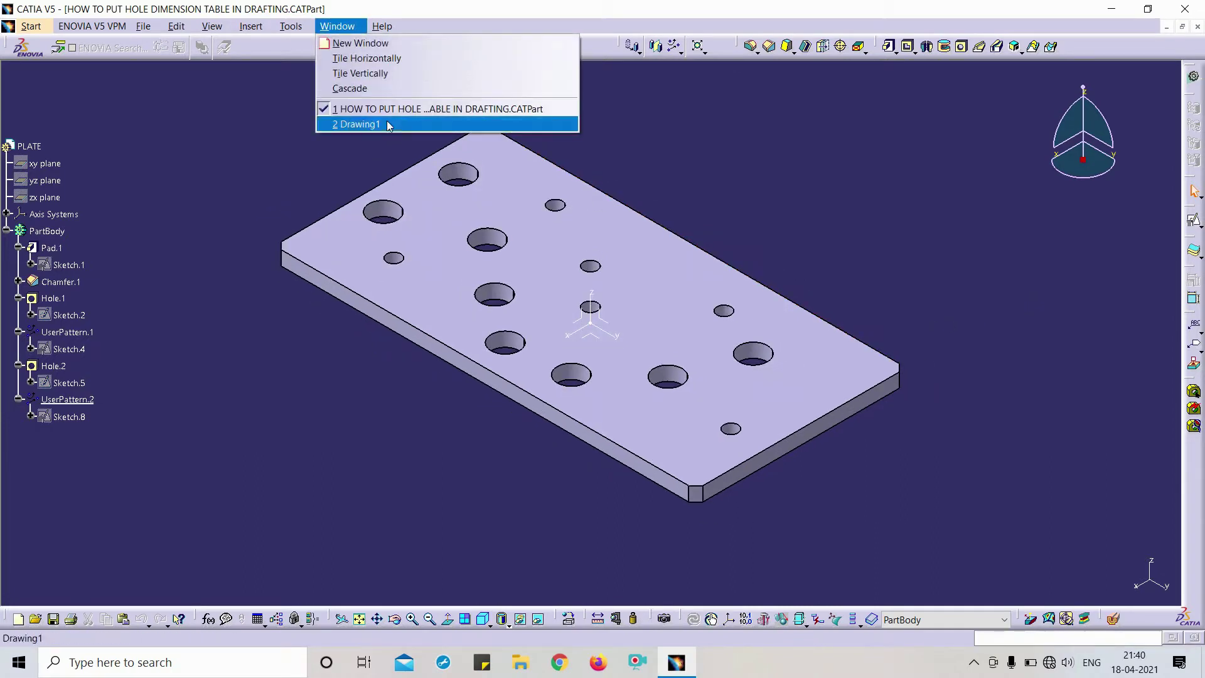
left_click(377, 123)
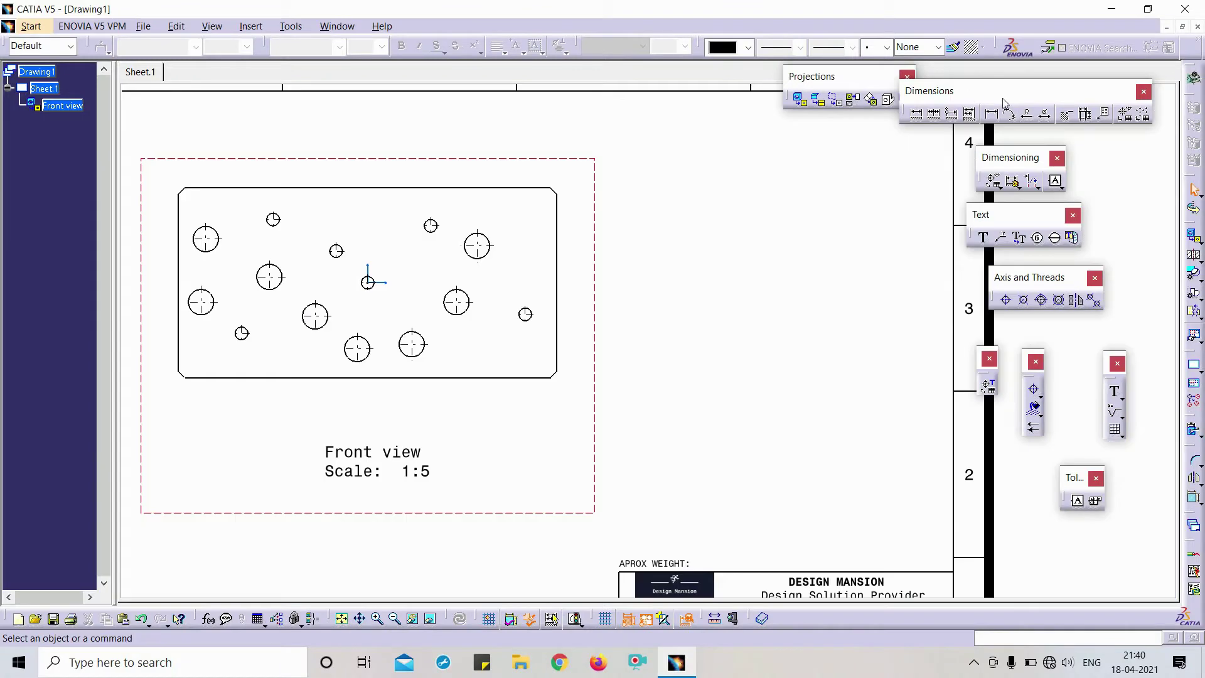
left_click_drag(1004, 92, 808, 160)
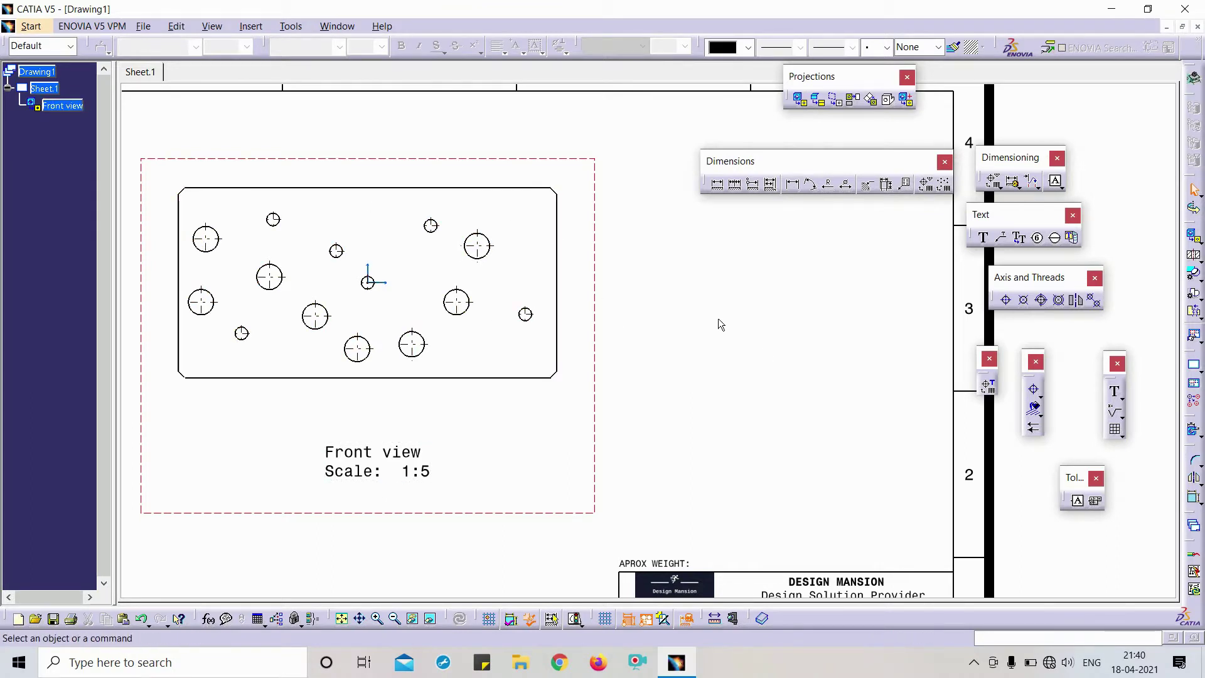
key("ctrl+Tab")
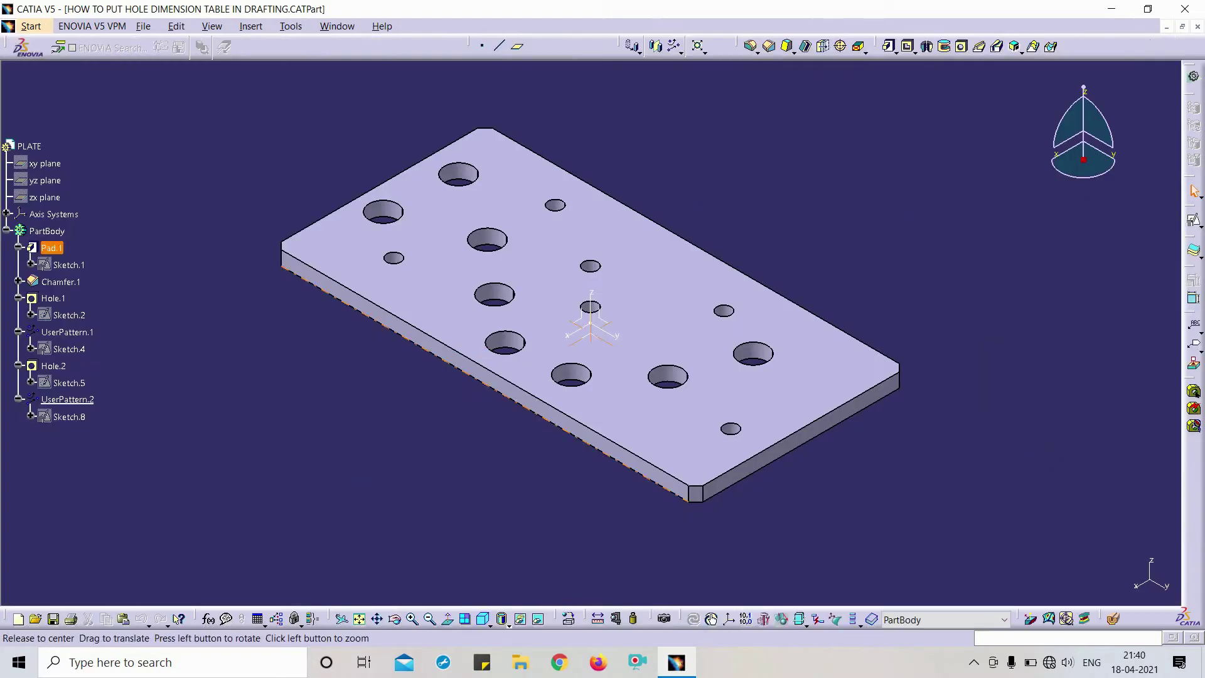
mouse_move(511, 277)
middle_mouse_down()
mouse_move(587, 505)
mouse_move(603, 450)
middle_mouse_up()
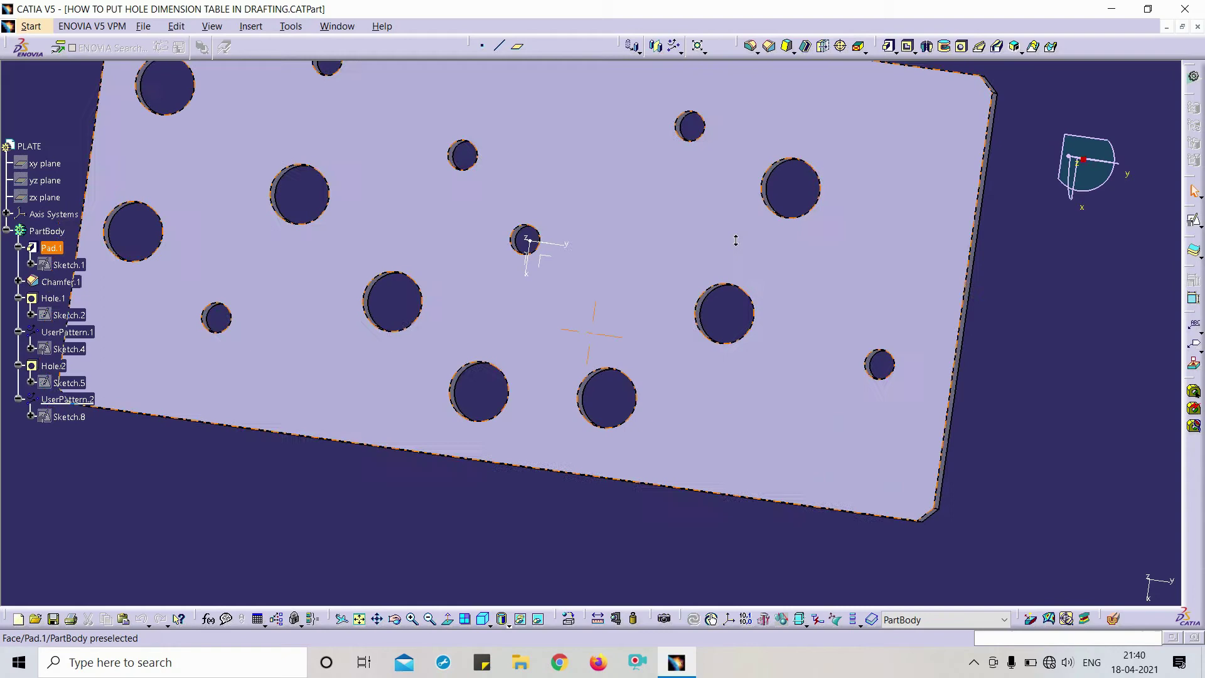
mouse_move(773, 206)
middle_mouse_down()
mouse_move(603, 377)
mouse_move(758, 343)
mouse_move(660, 282)
middle_mouse_up()
key("ctrl+Tab")
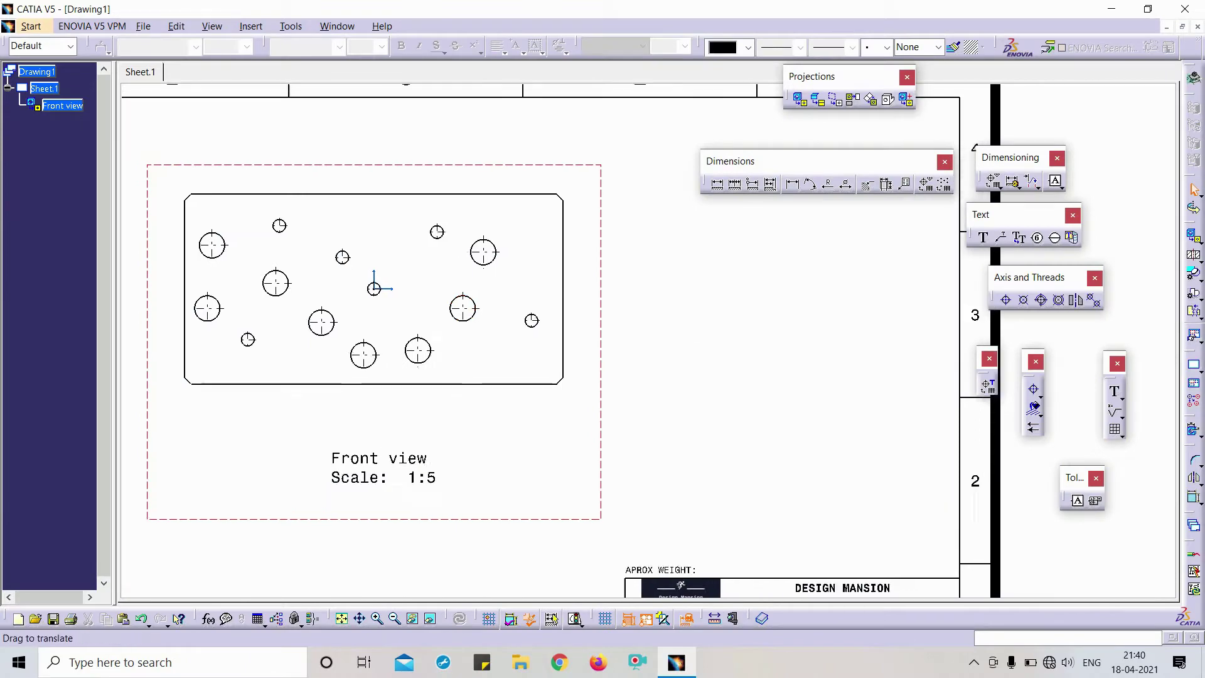
scroll(754, 317, "up", 5)
mouse_move(753, 161)
left_mouse_down()
mouse_move(1024, 124)
mouse_move(1035, 99)
left_mouse_up()
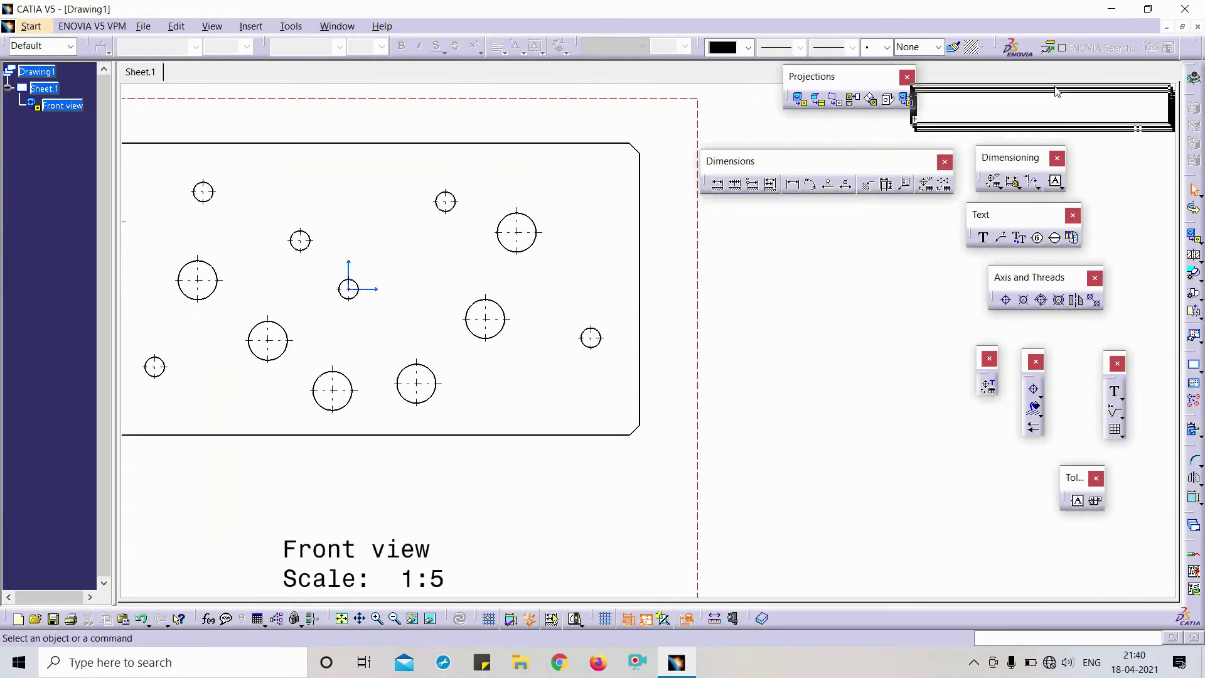
mouse_move(725, 254)
middle_mouse_down("ctrl")
mouse_move(826, 320)
mouse_move(825, 274)
middle_mouse_up("ctrl")
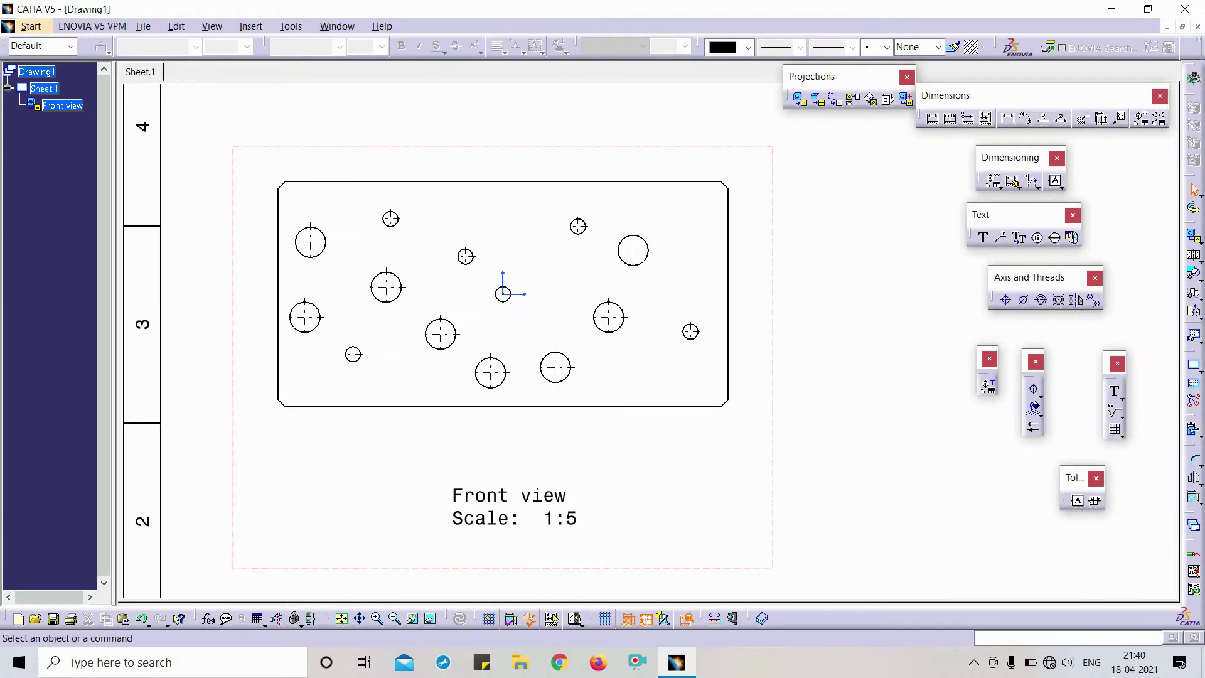
left_click(1017, 120)
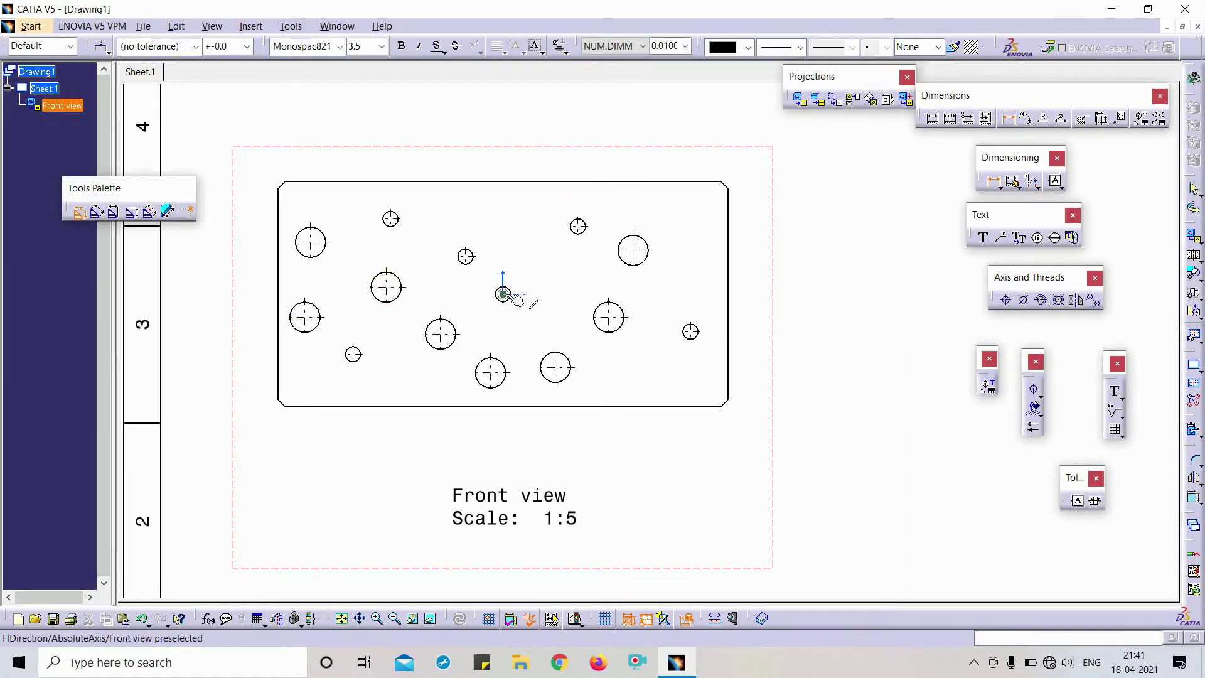
Step: Create the vertical centre axis line between the plate's left and right edges
left_click(1074, 300)
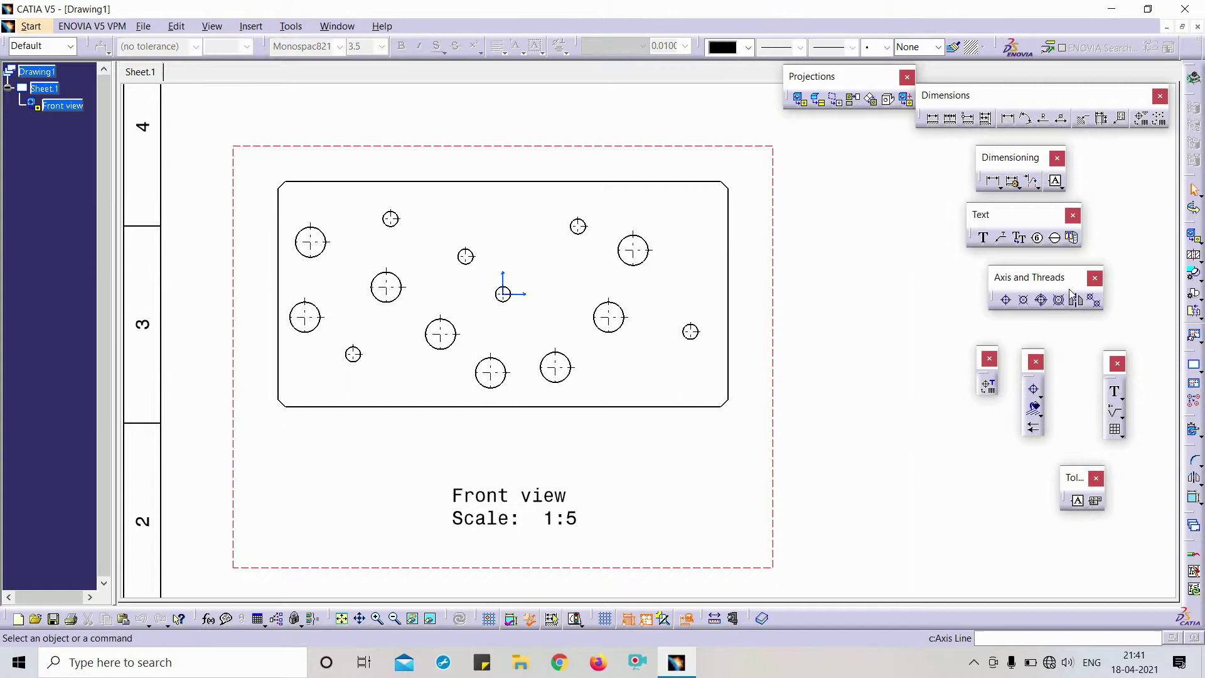
left_click(726, 226)
left_click(279, 226)
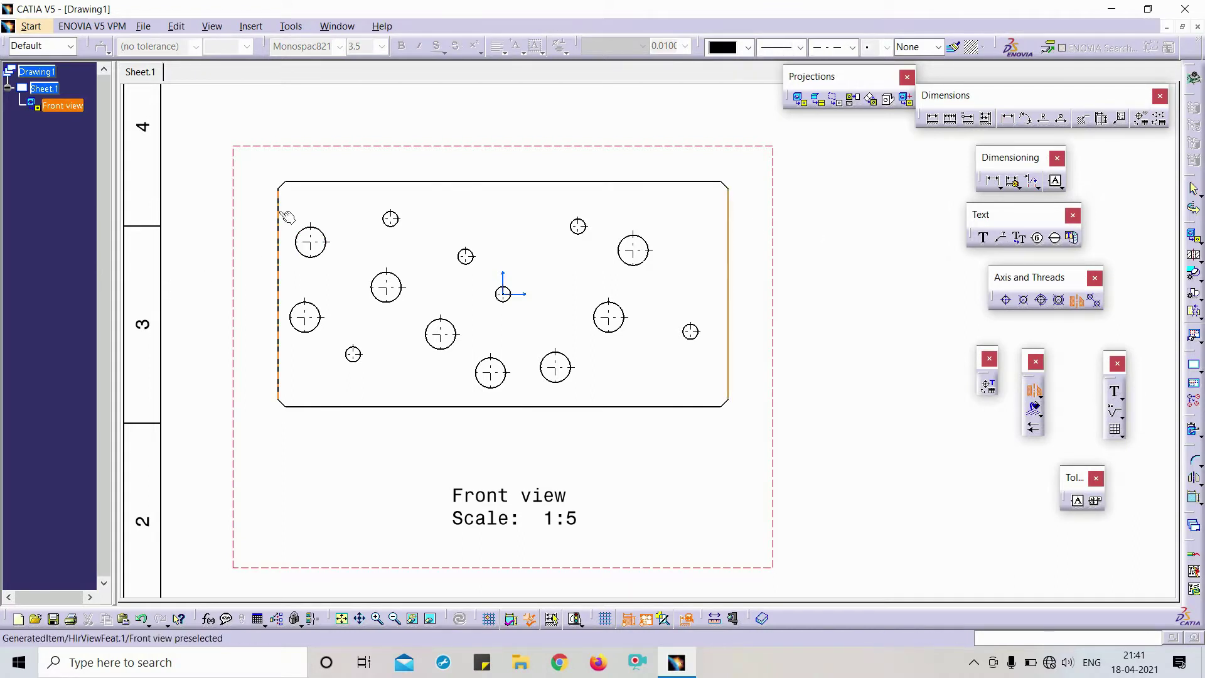
left_click(448, 184)
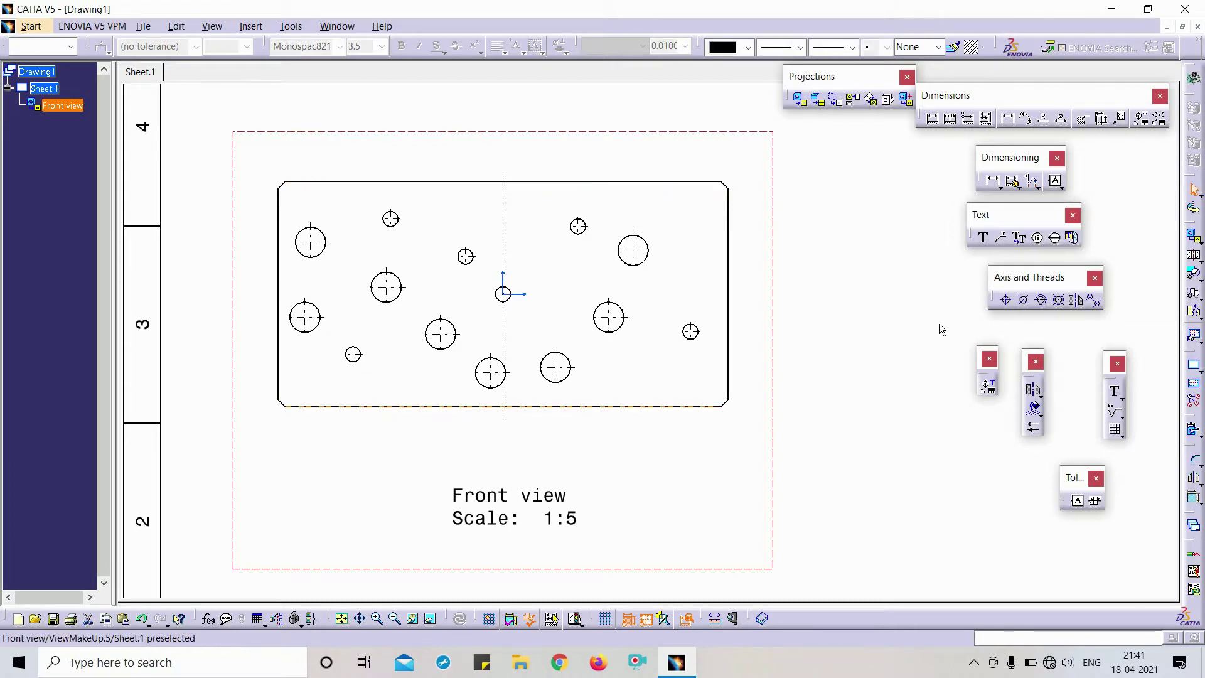
Step: Create the horizontal centre axis line between the plate's top and bottom edges
left_click(1076, 300)
left_click(452, 181)
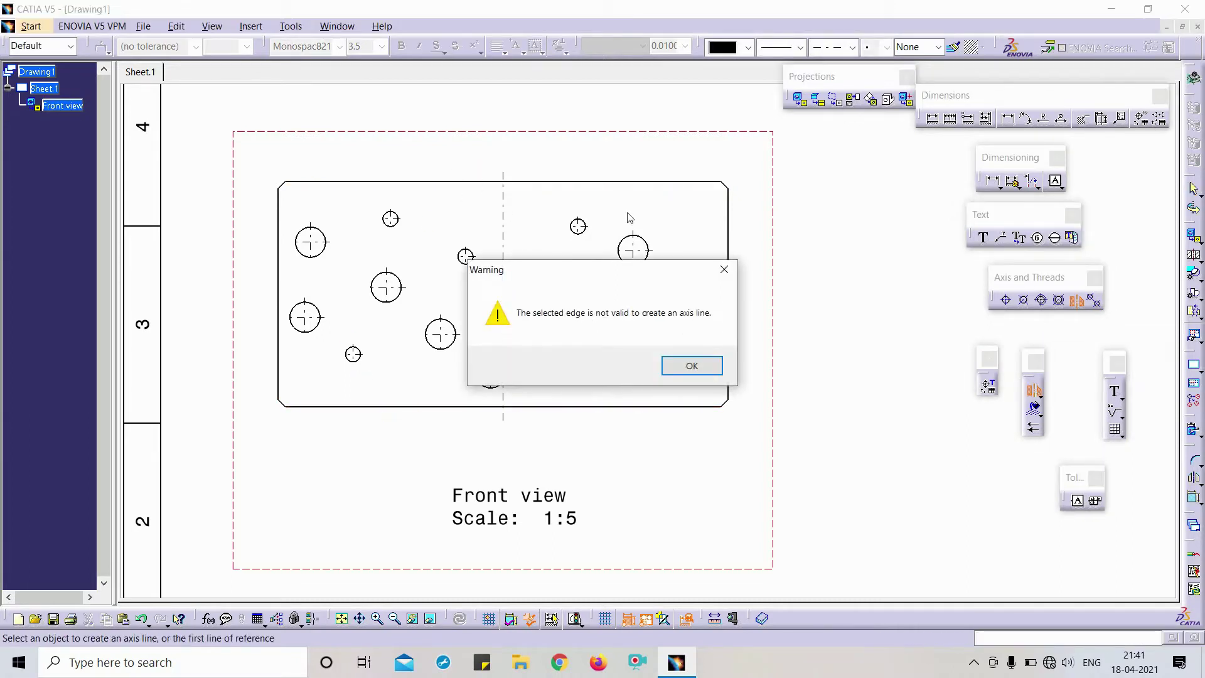
left_click(730, 272)
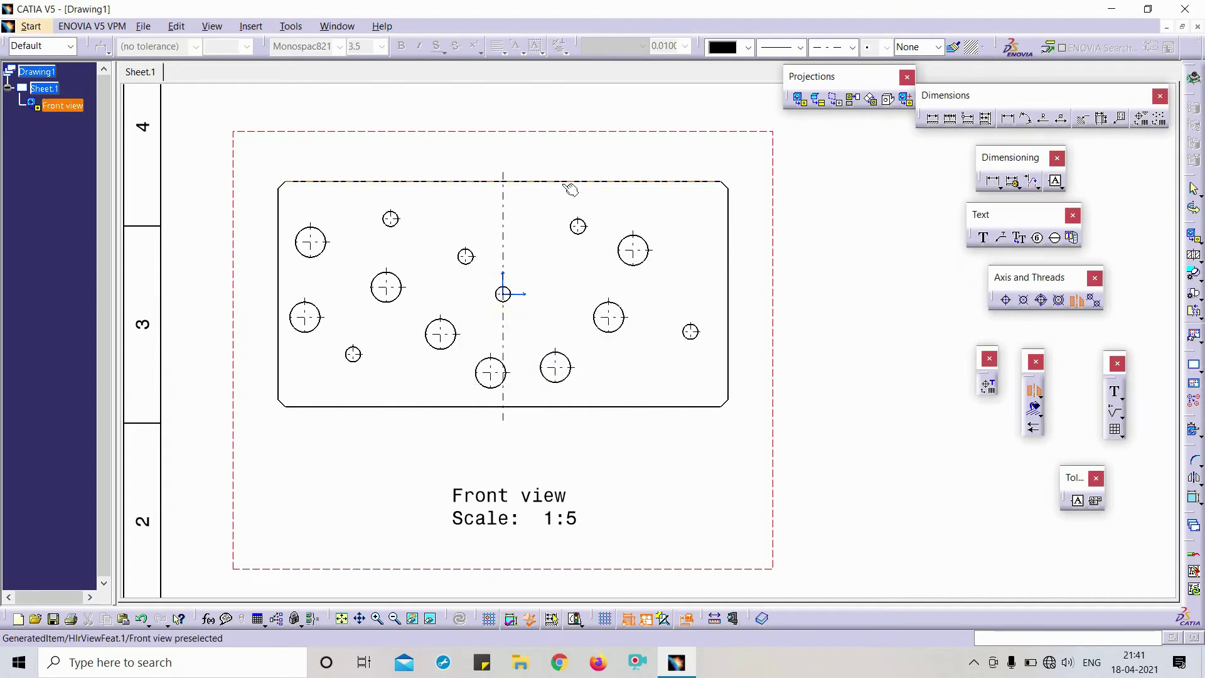
left_click(571, 185)
left_click(604, 407)
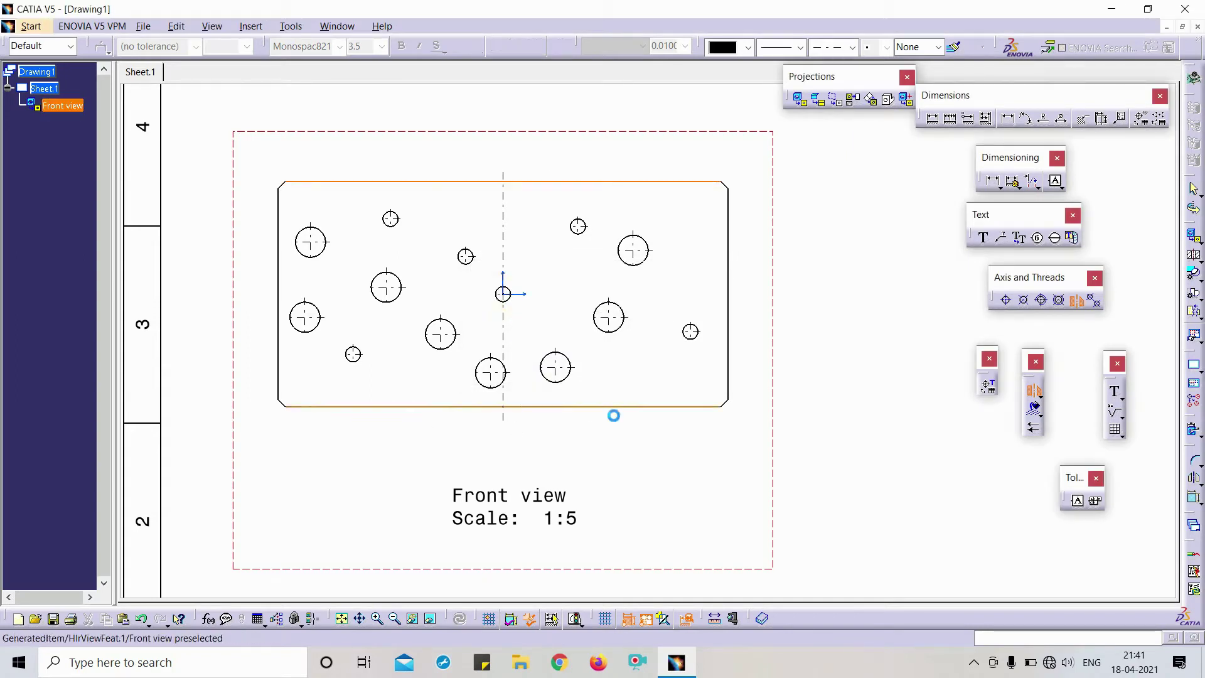
key("Escape")
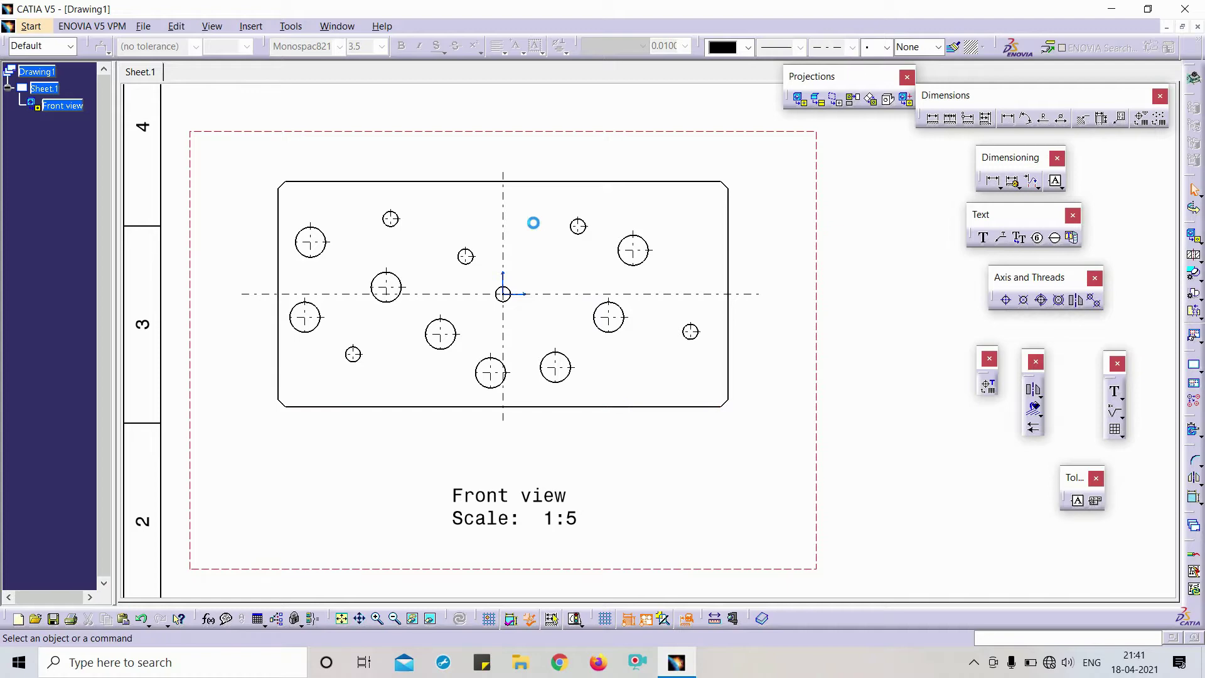
scroll(532, 223, "up", 5)
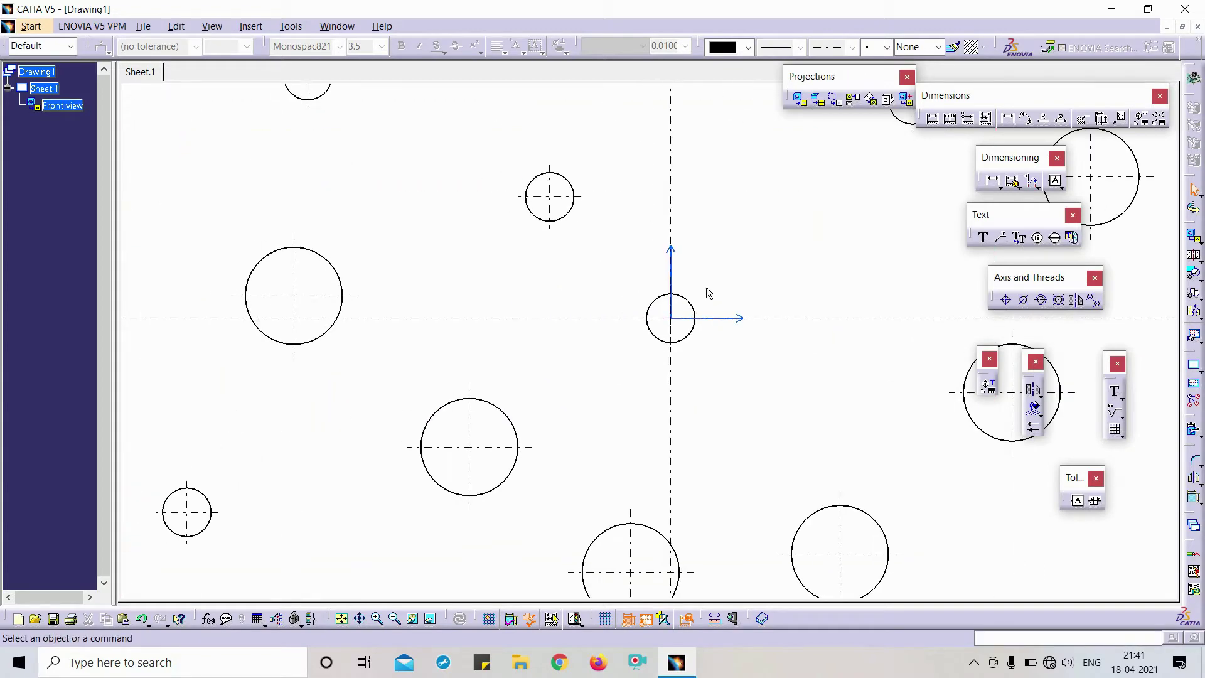
scroll(694, 301, "down", 5)
scroll(547, 303, "up", 2)
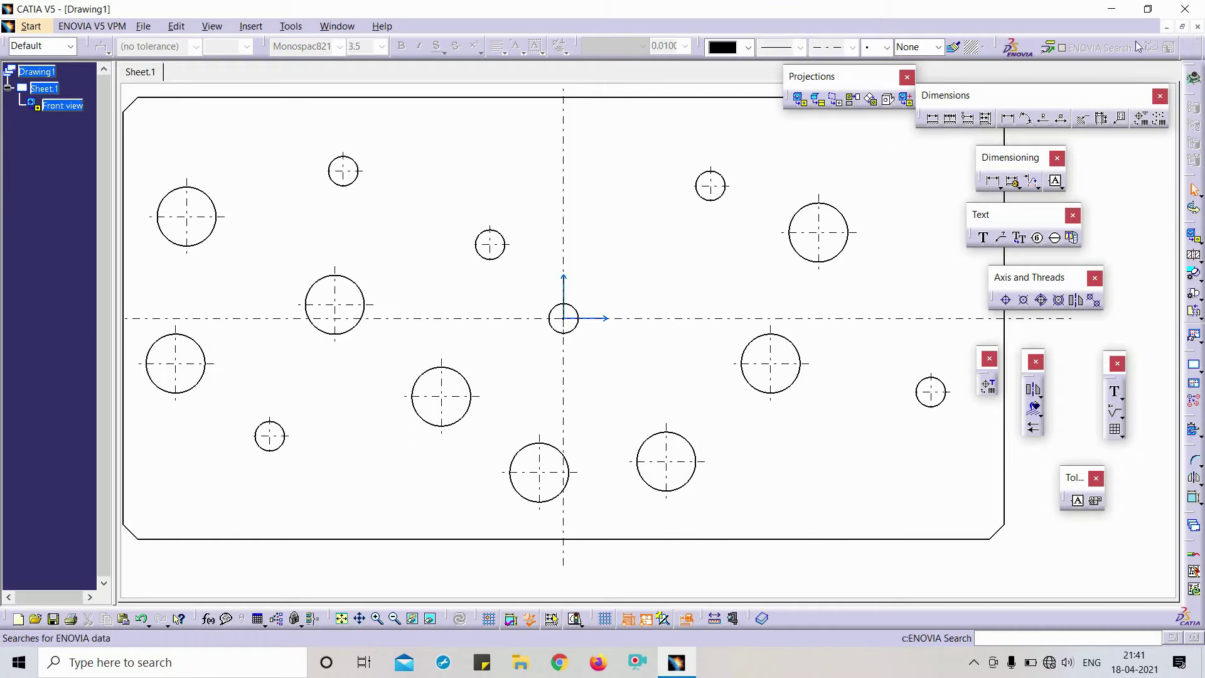
Step: Add a Ø20 diameter dimension to the centre hole
left_click(1062, 119)
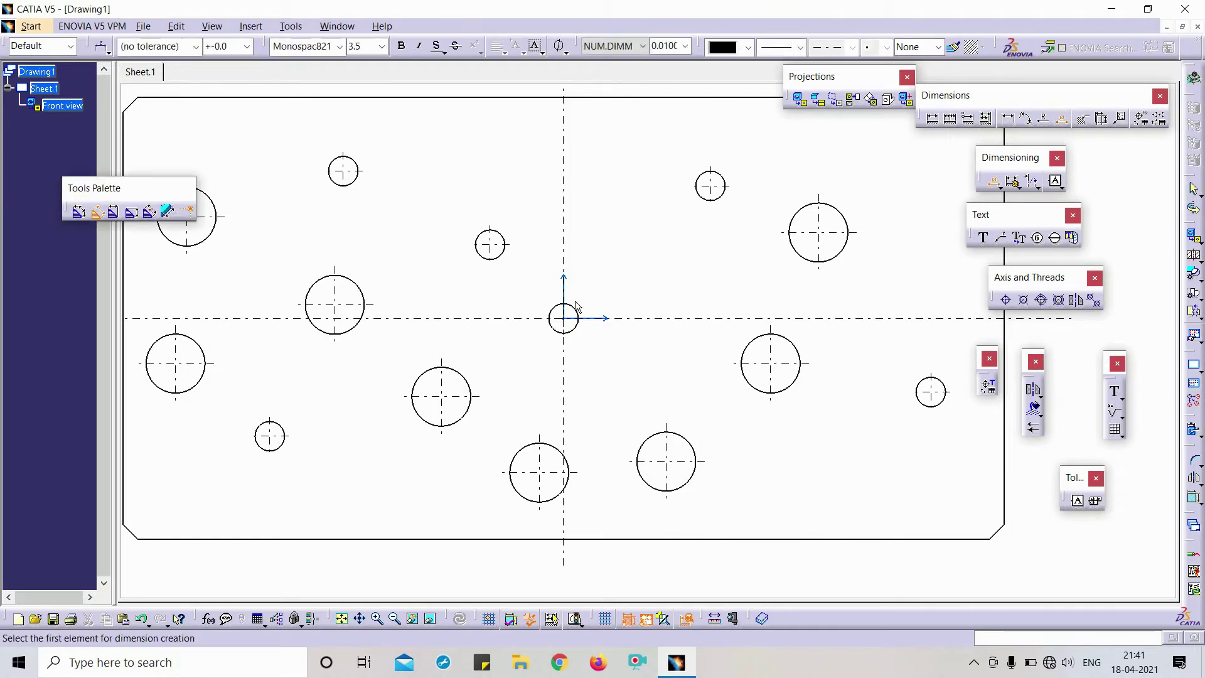
left_click(581, 315)
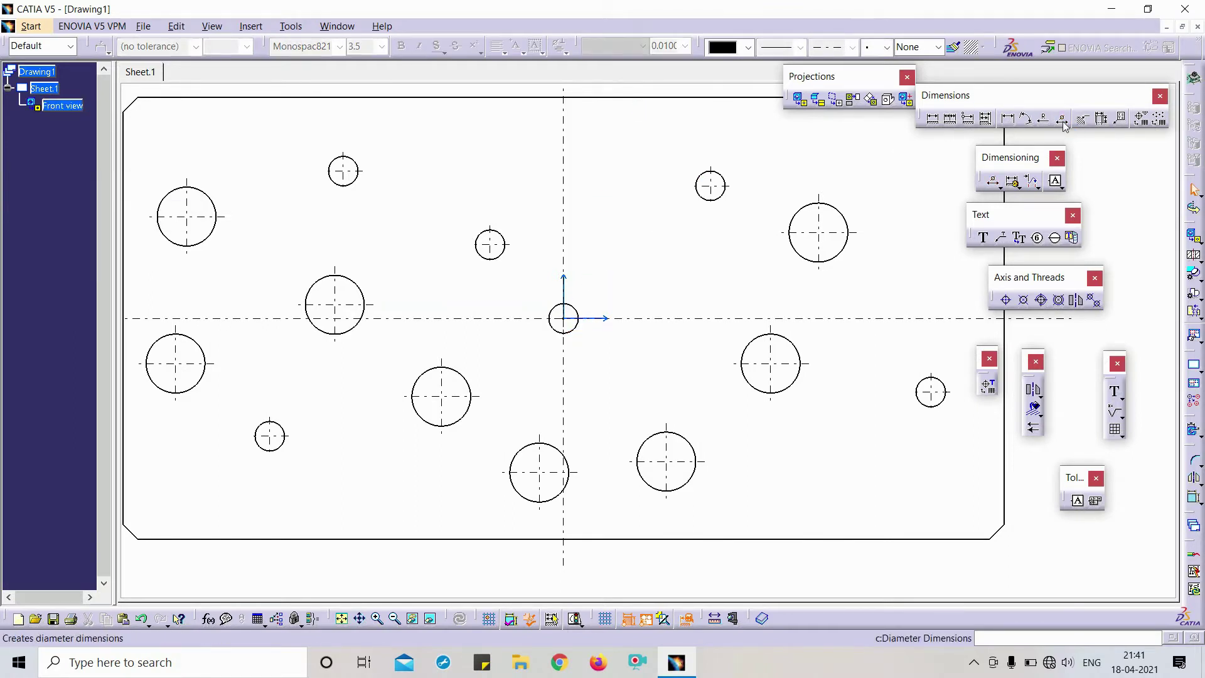
left_click(575, 311)
left_click(638, 282)
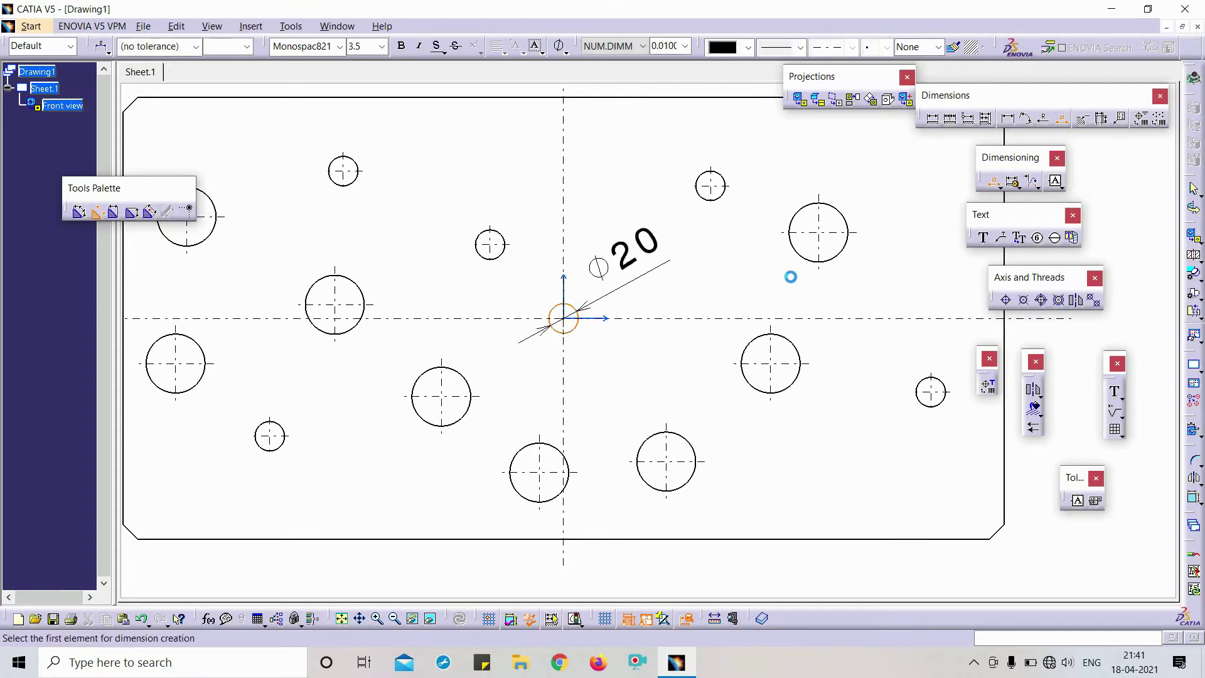
scroll(579, 321, "down", 2)
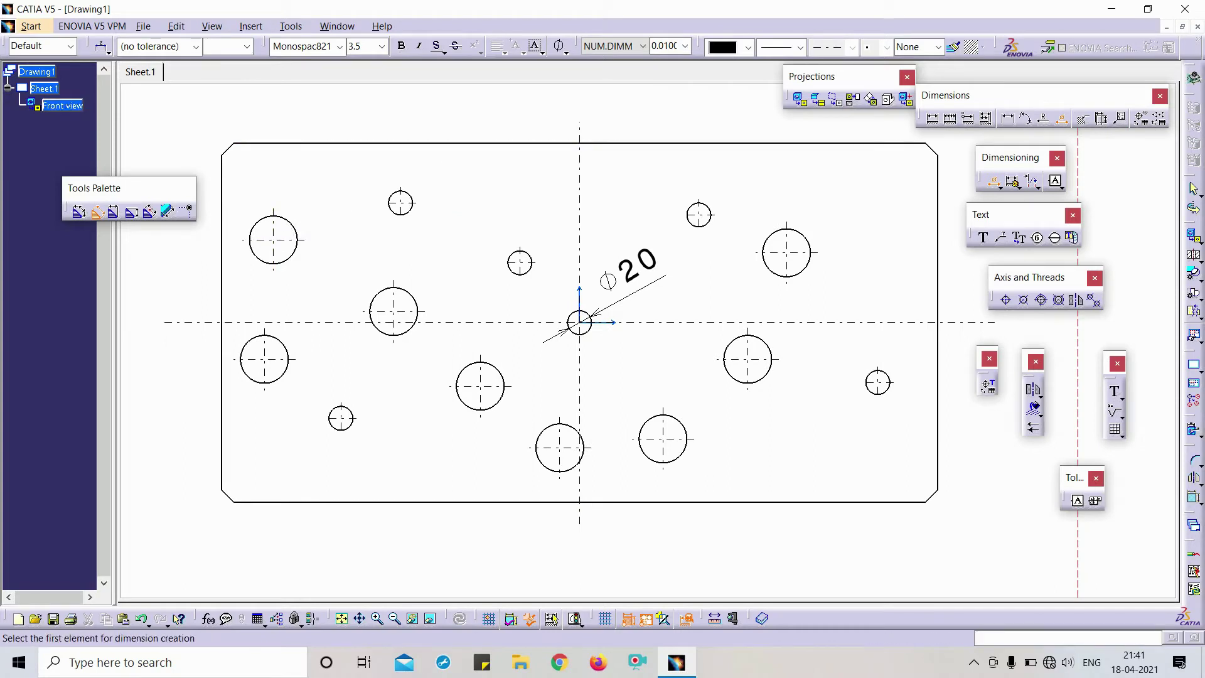
Step: Place the Ø40 diameter dimension on the top-left hole
left_click(274, 240)
left_click(311, 161)
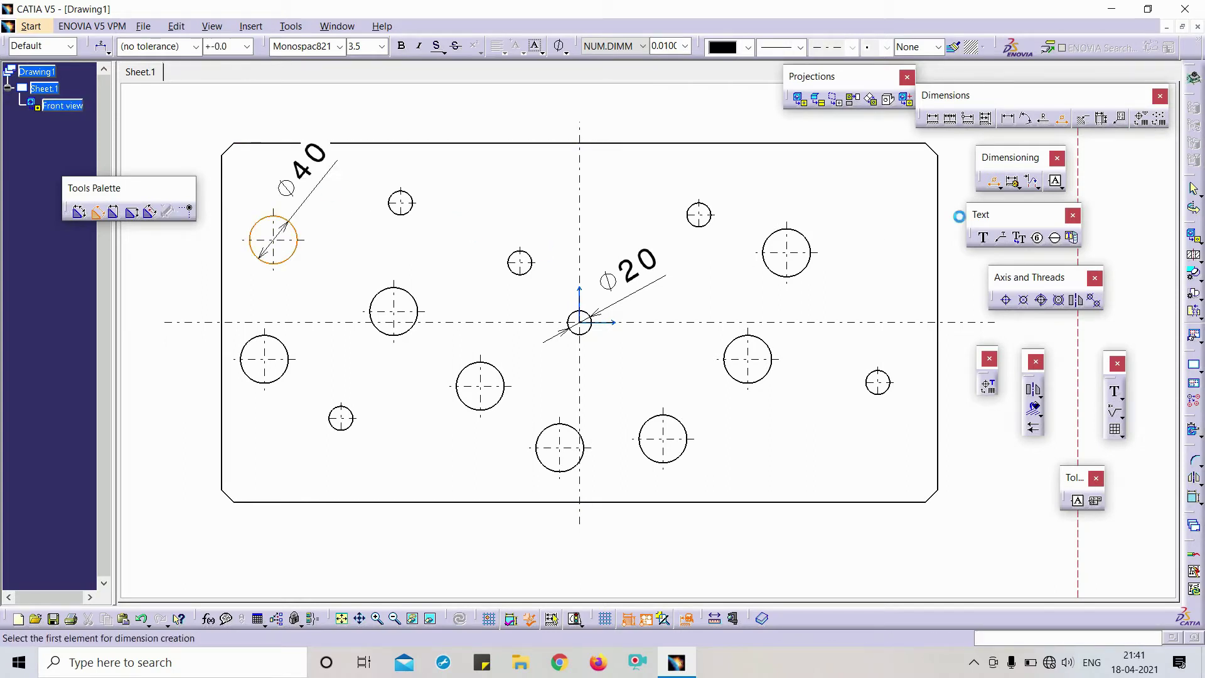
left_click(1004, 120)
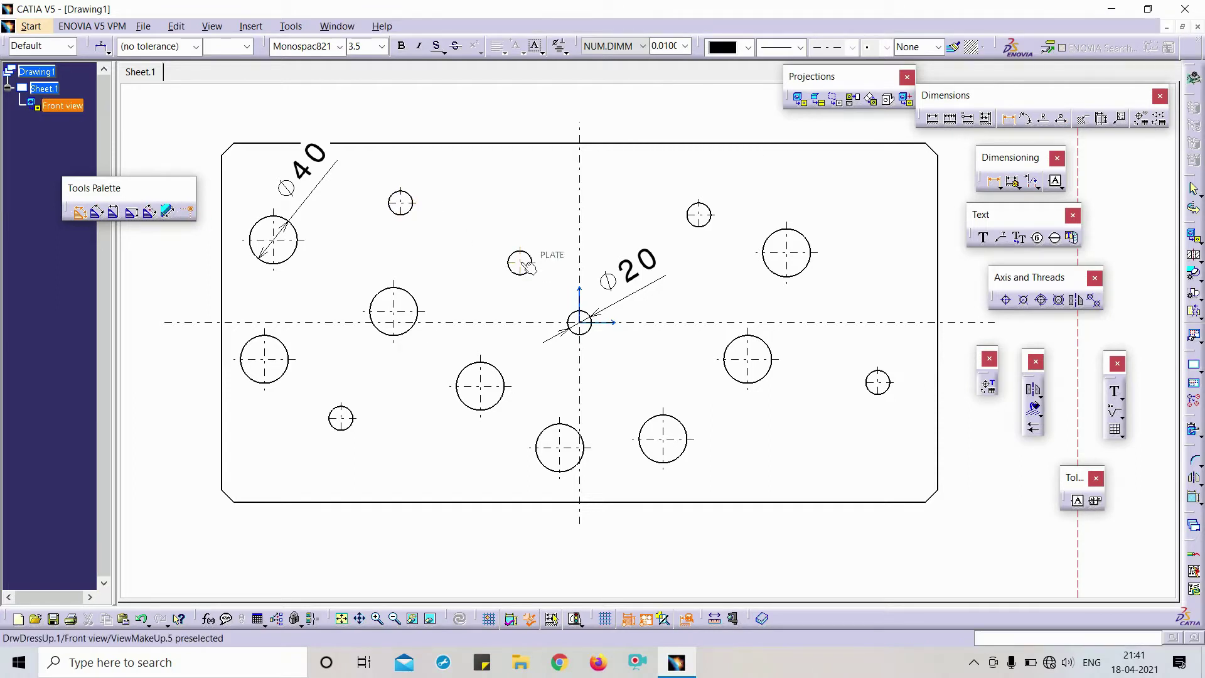
Step: Place horizontal and vertical 50 dimensions from the small hole to the centre hole
left_click(579, 324)
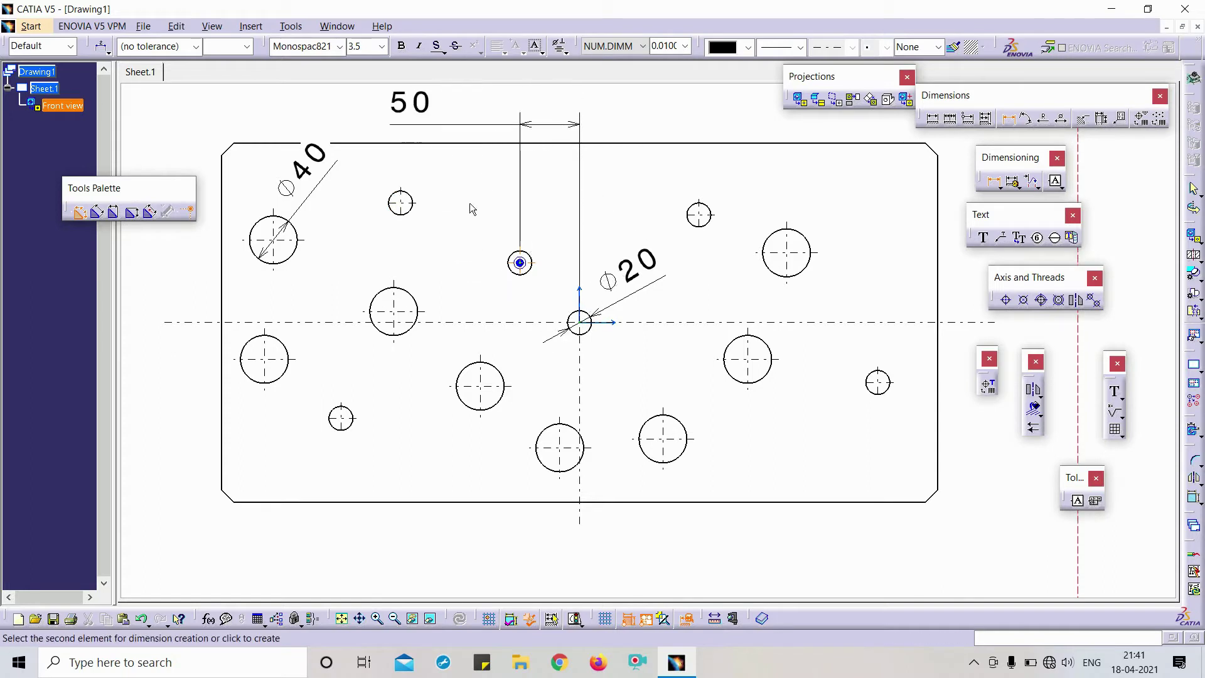
left_click(522, 184)
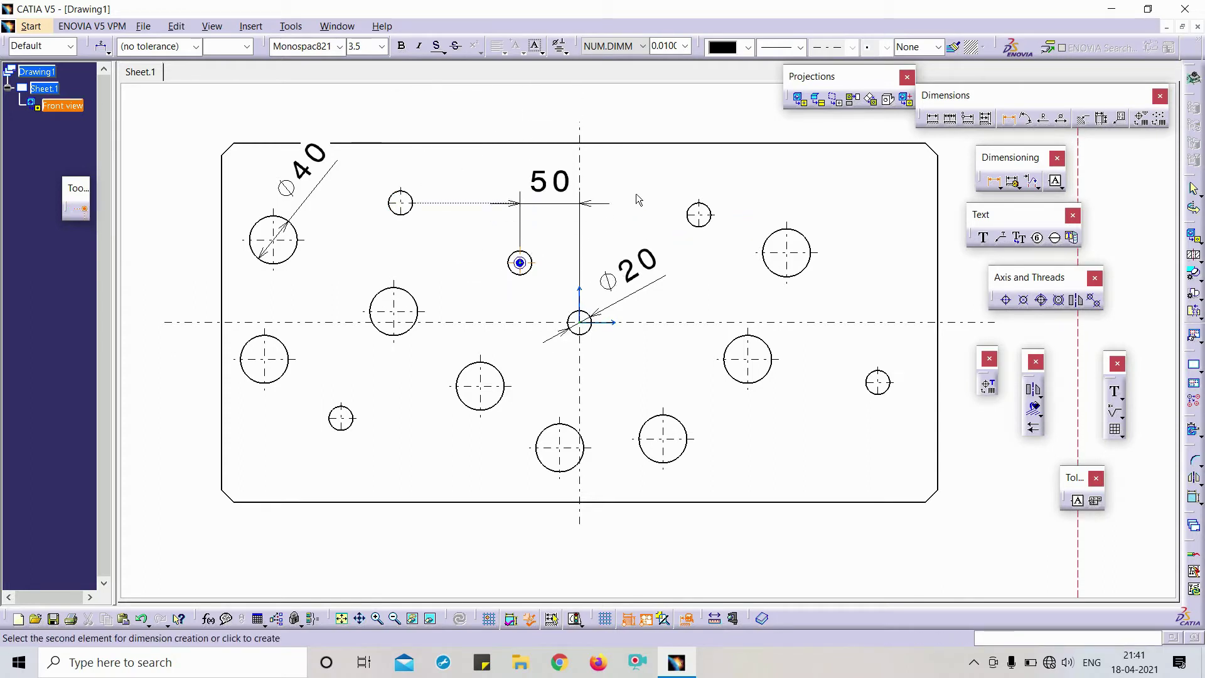
left_click(1007, 119)
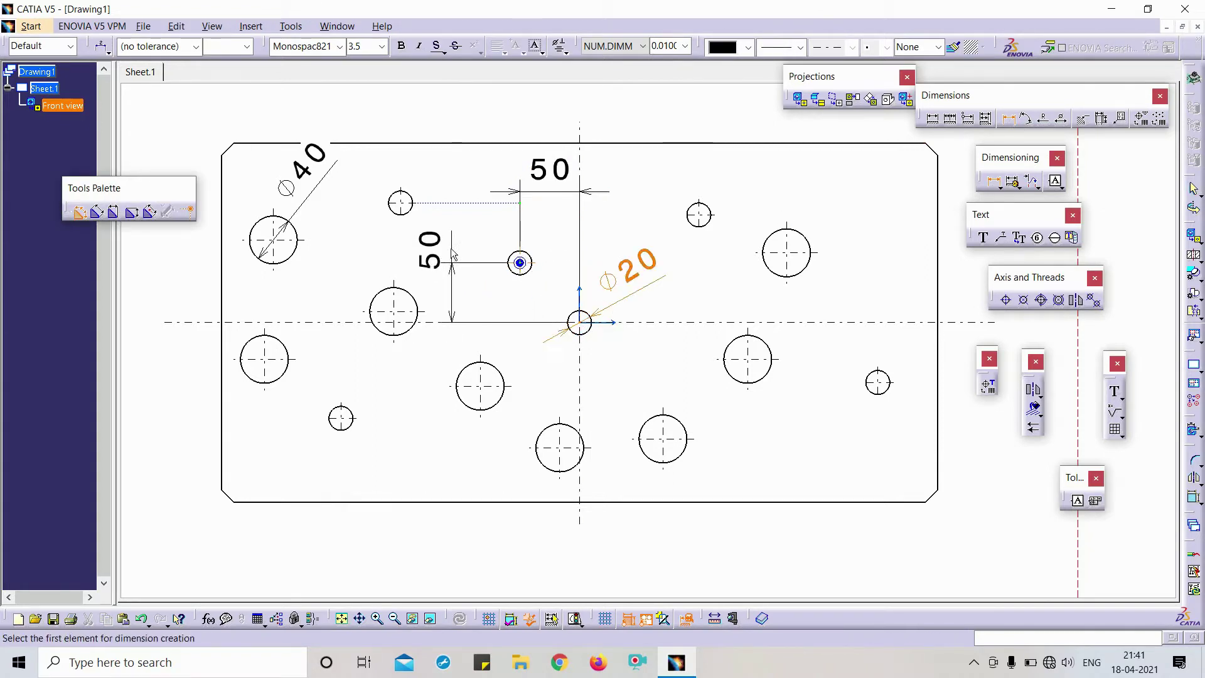
left_click(479, 289)
scroll(479, 289, "down", 2)
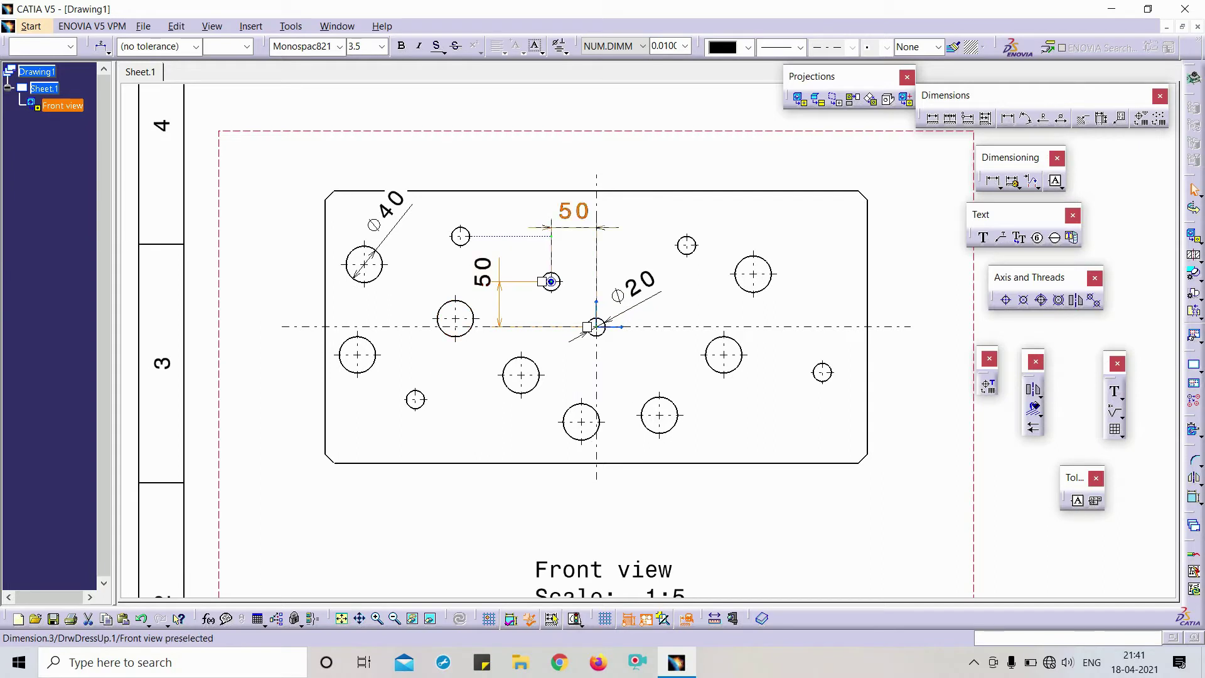
left_click(431, 288)
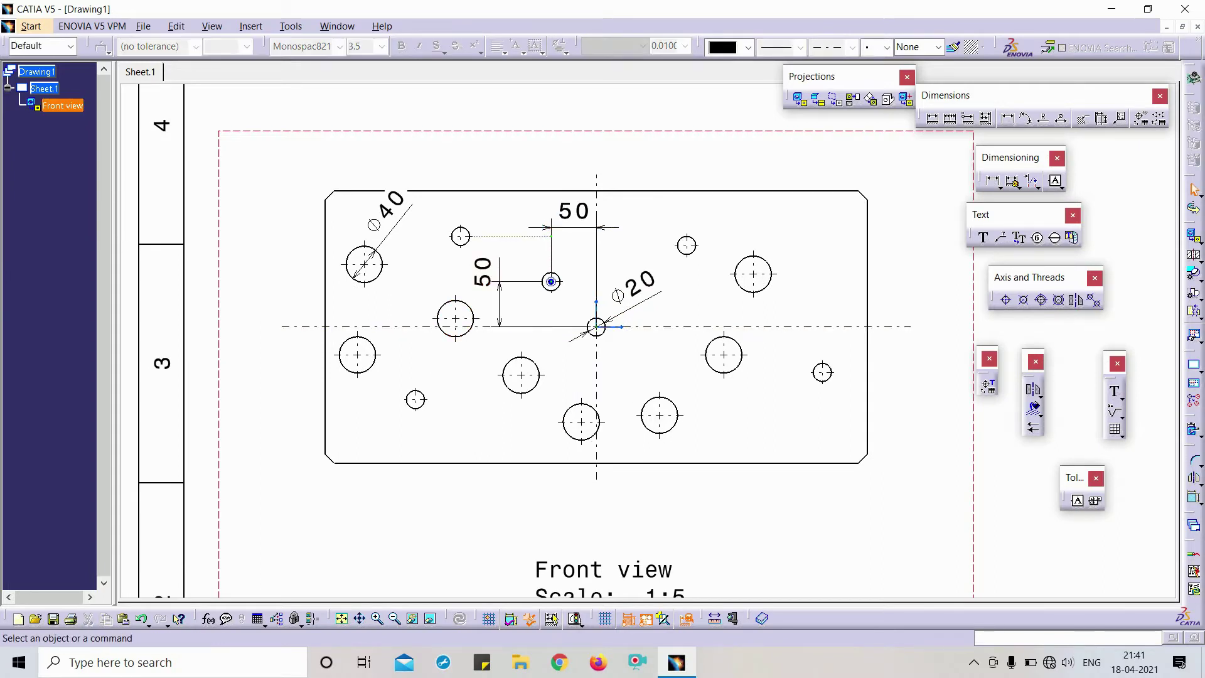
left_click(516, 246)
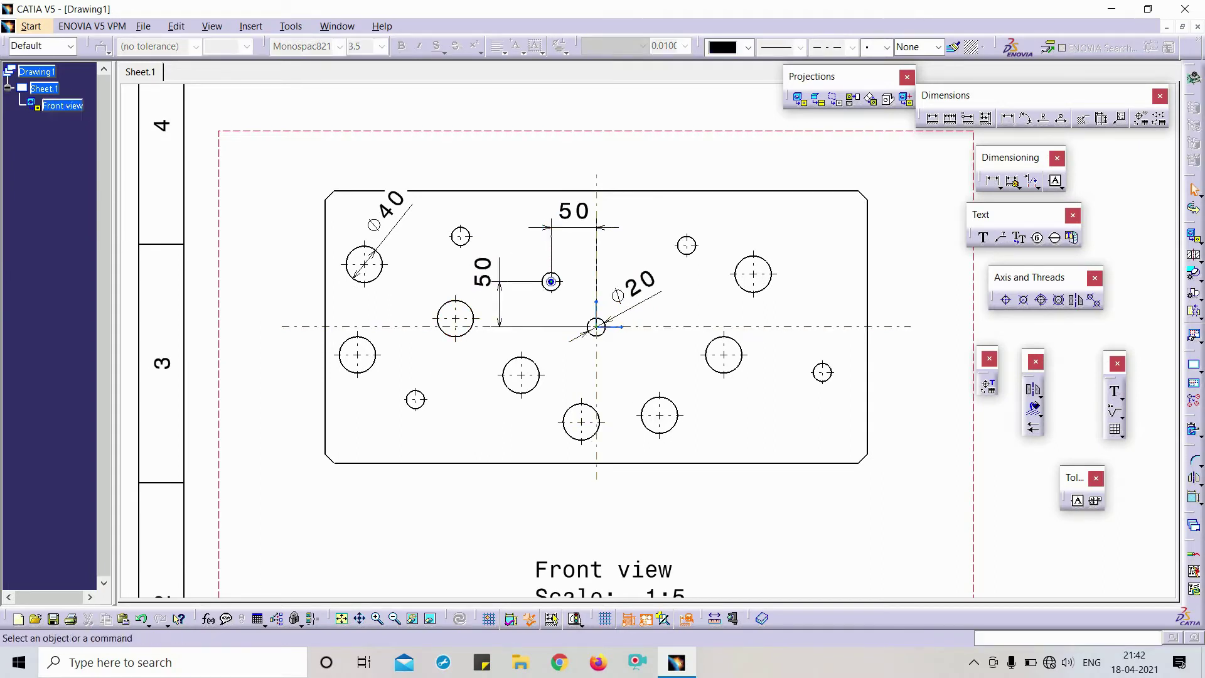
left_click(544, 229)
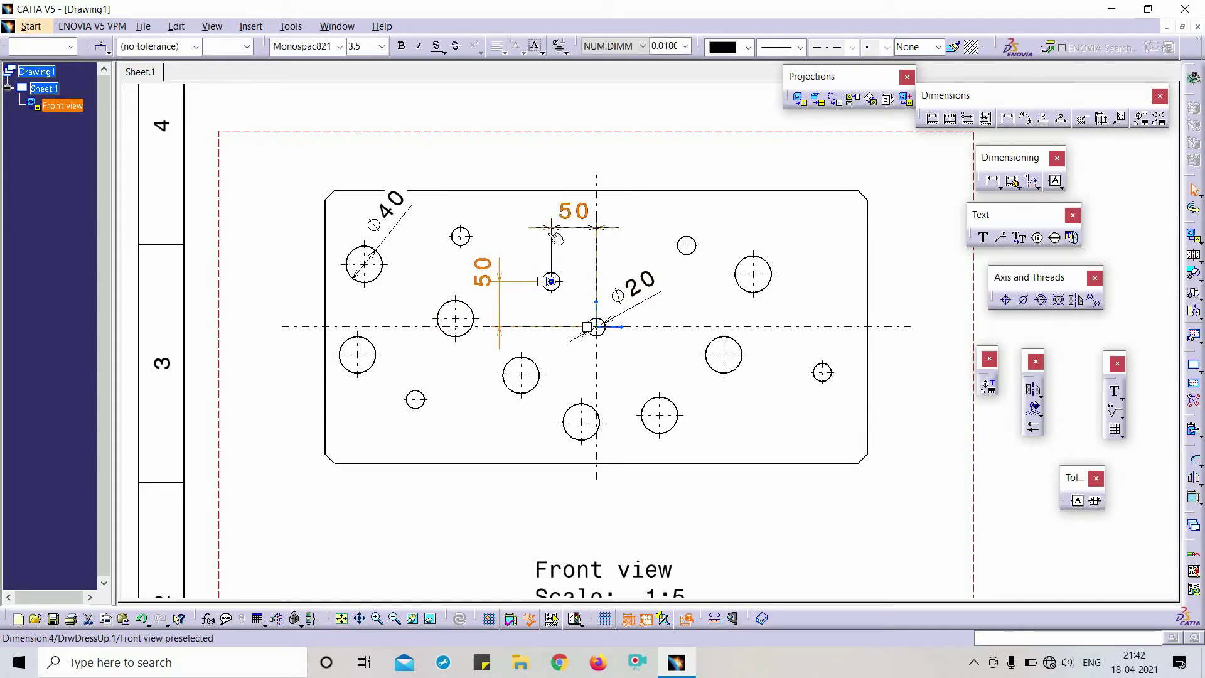
Step: Drag the Ø40 dimension text outside the plate, upper left of its hole
left_click(659, 377)
scroll(593, 302, "up", 3)
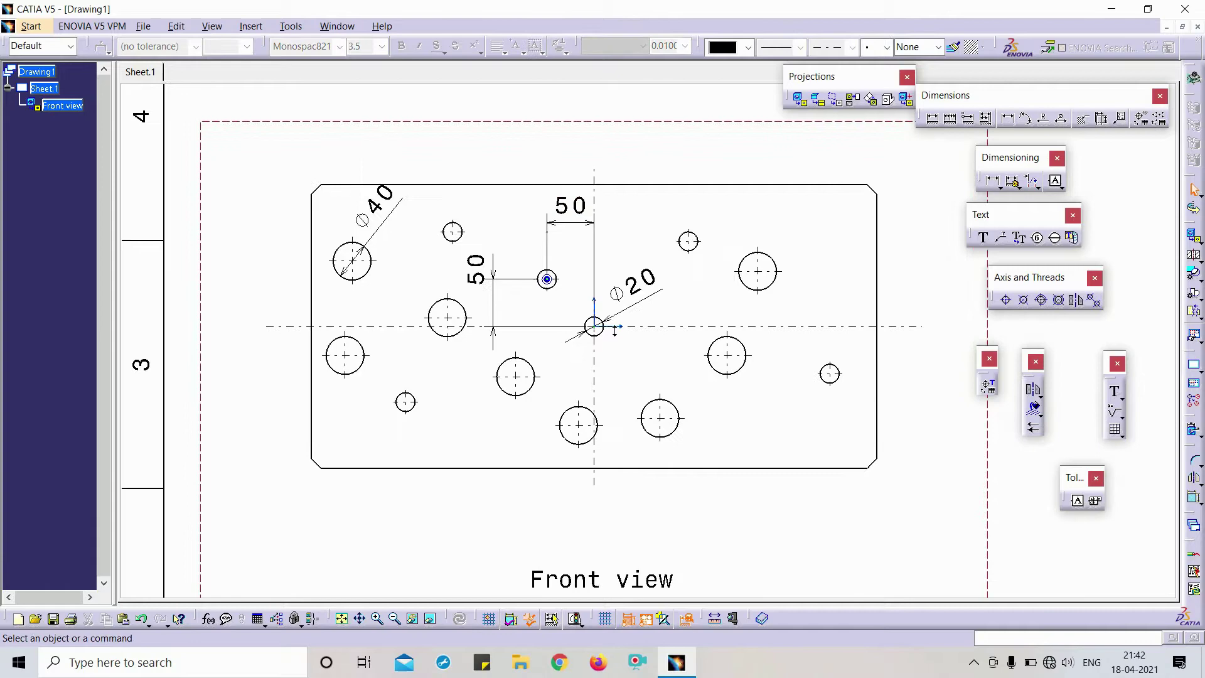
scroll(586, 243, "down", 2)
scroll(527, 282, "down", 2)
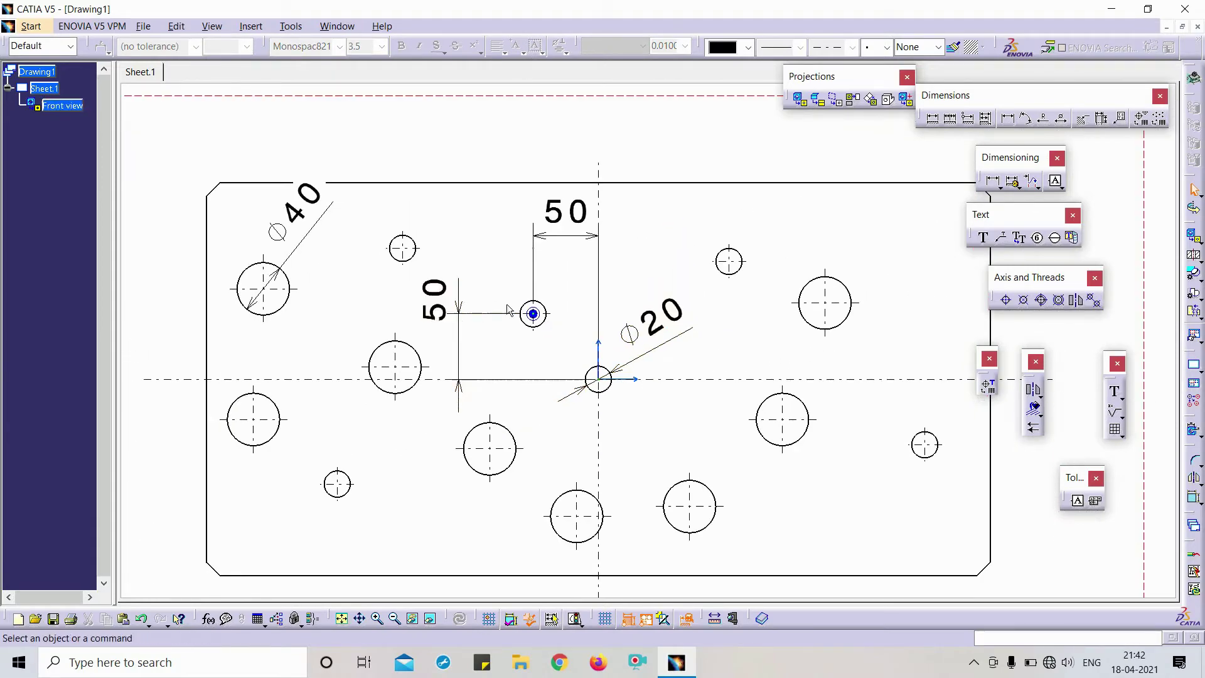
left_click(460, 311)
scroll(593, 329, "down", 3)
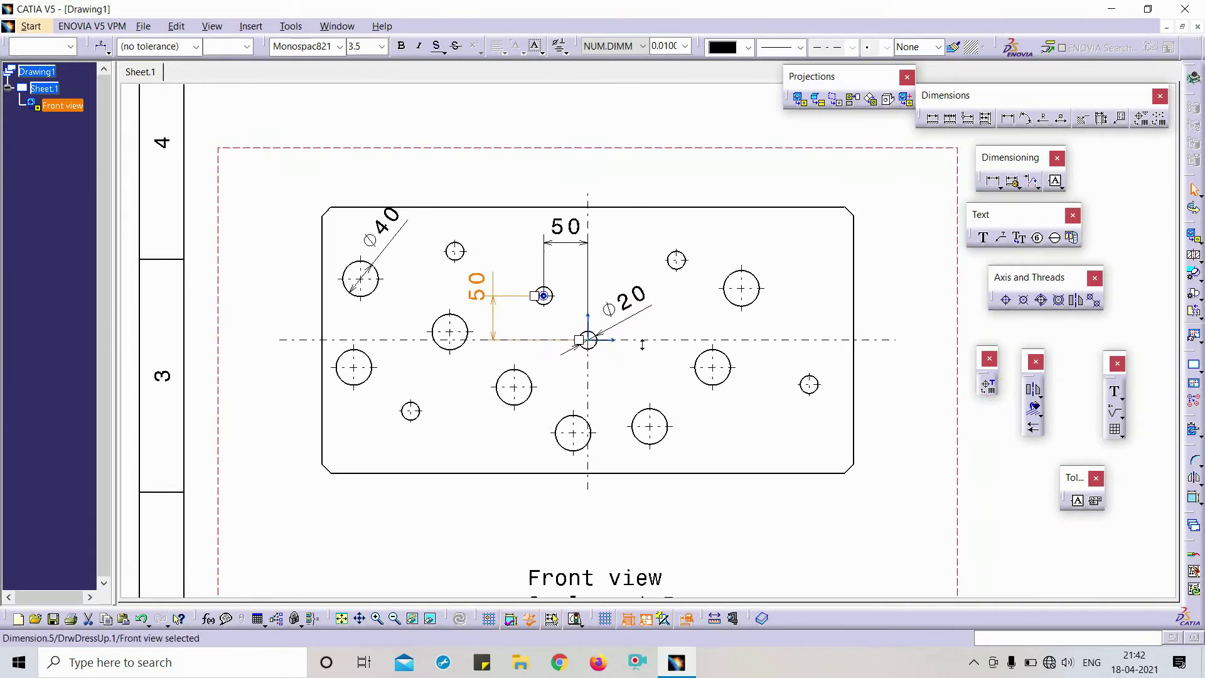
left_click_drag(402, 240, 293, 264)
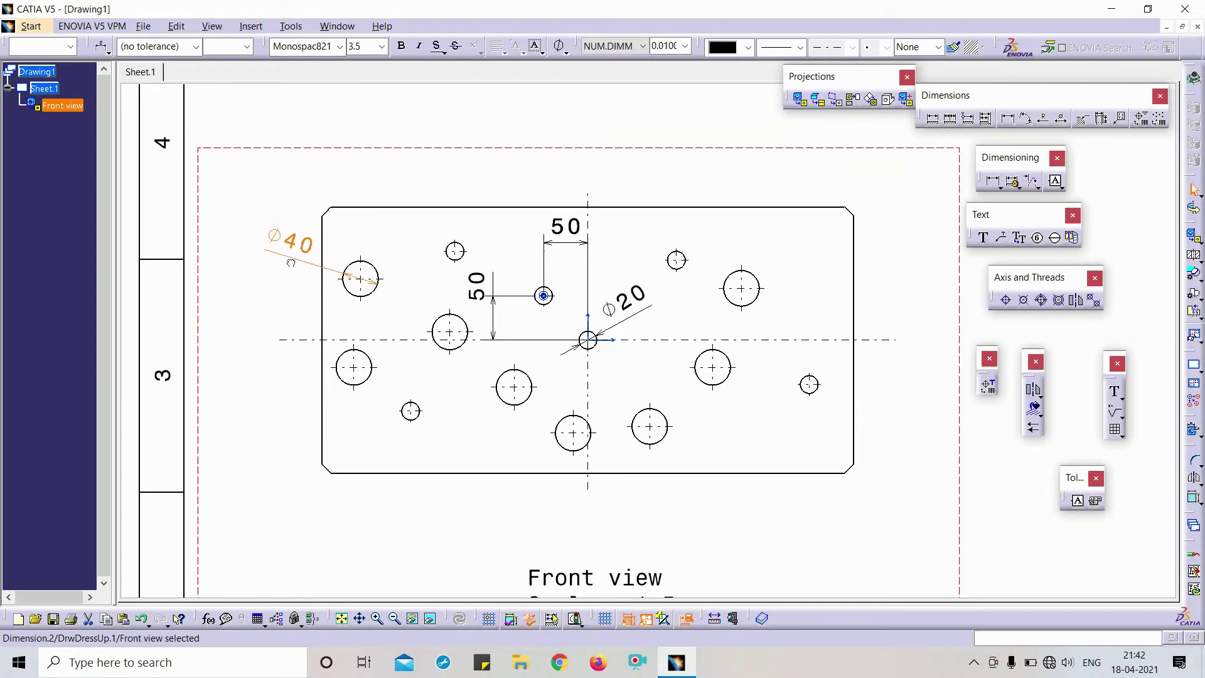
scroll(353, 287, "down", 3)
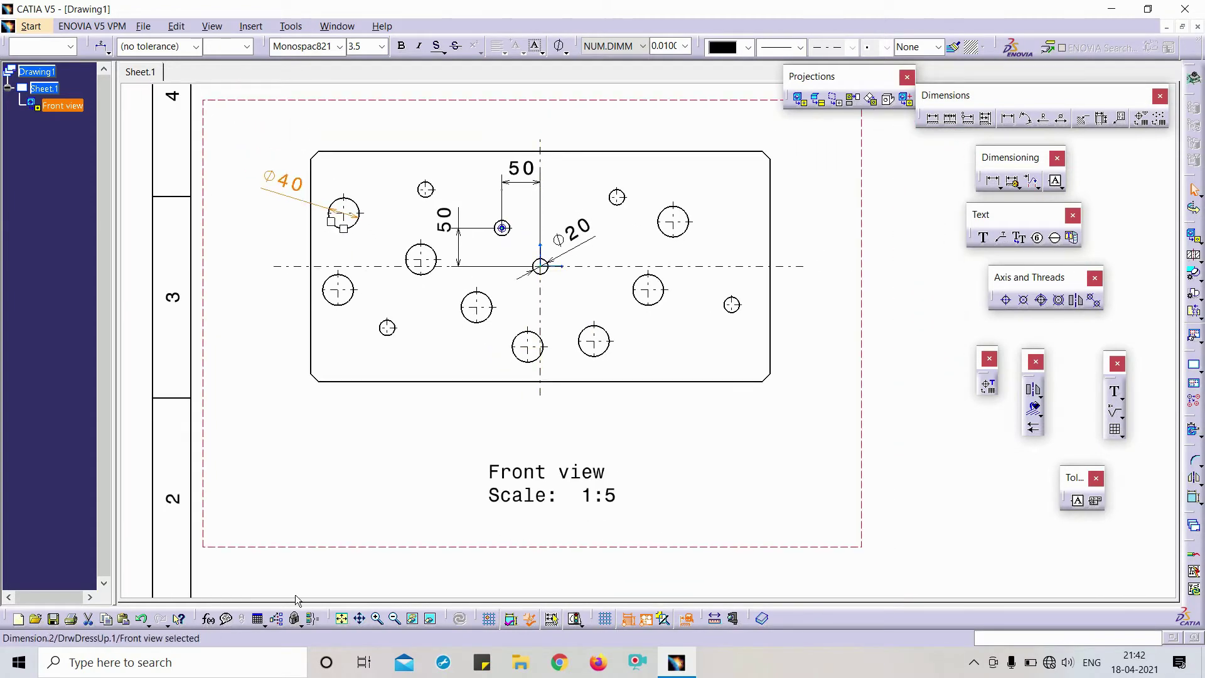
scroll(649, 414, "up", 3)
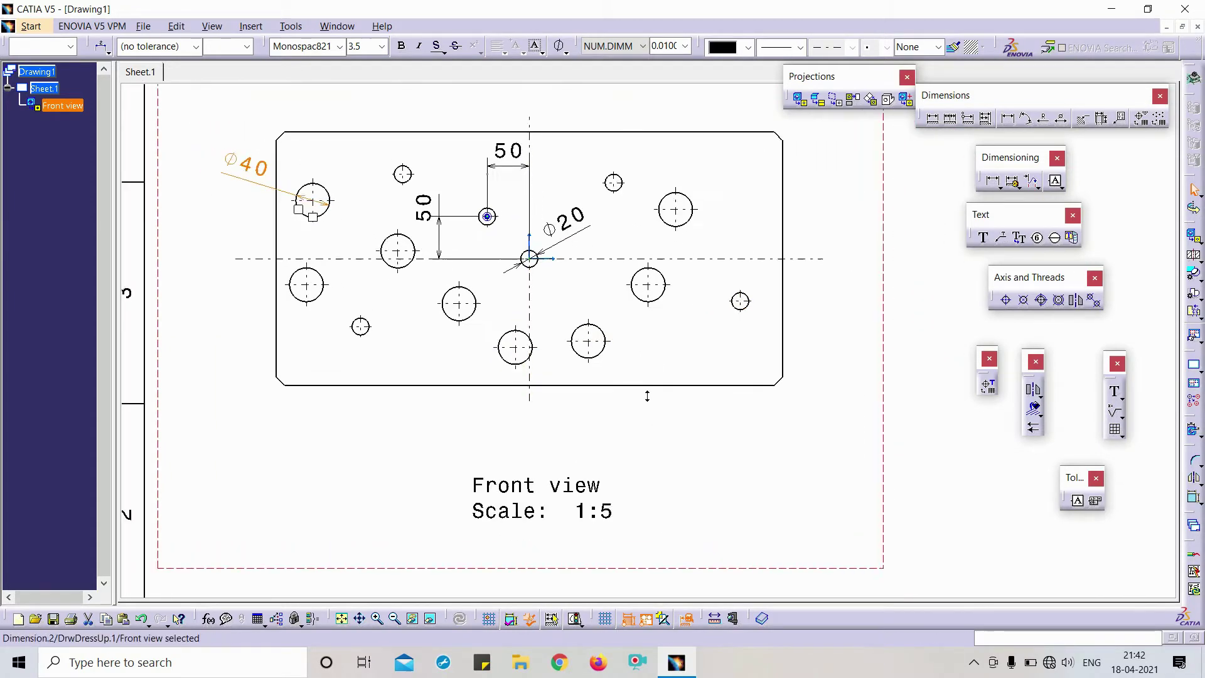
middle_click_drag(485, 229, 527, 311)
scroll(545, 285, "up", 2)
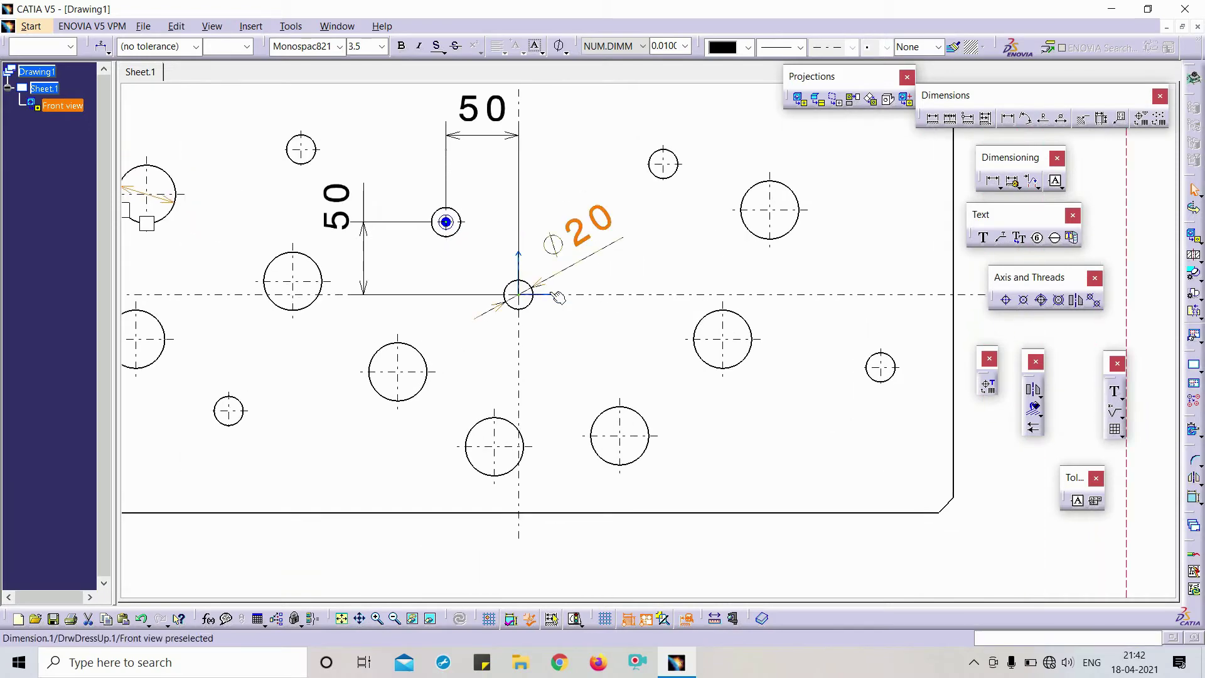
left_click(588, 344)
scroll(589, 344, "down", 3)
middle_click_drag(621, 396, 653, 421)
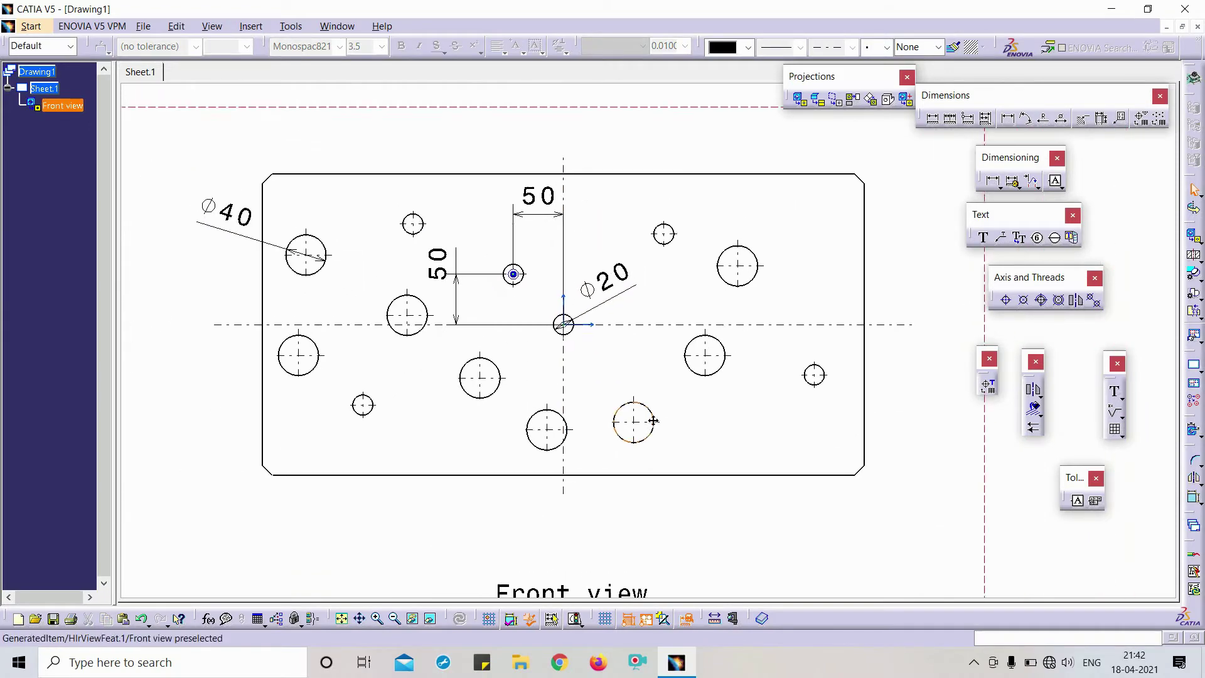
scroll(653, 421, "down", 2)
scroll(652, 421, "down", 2)
scroll(653, 421, "down", 2)
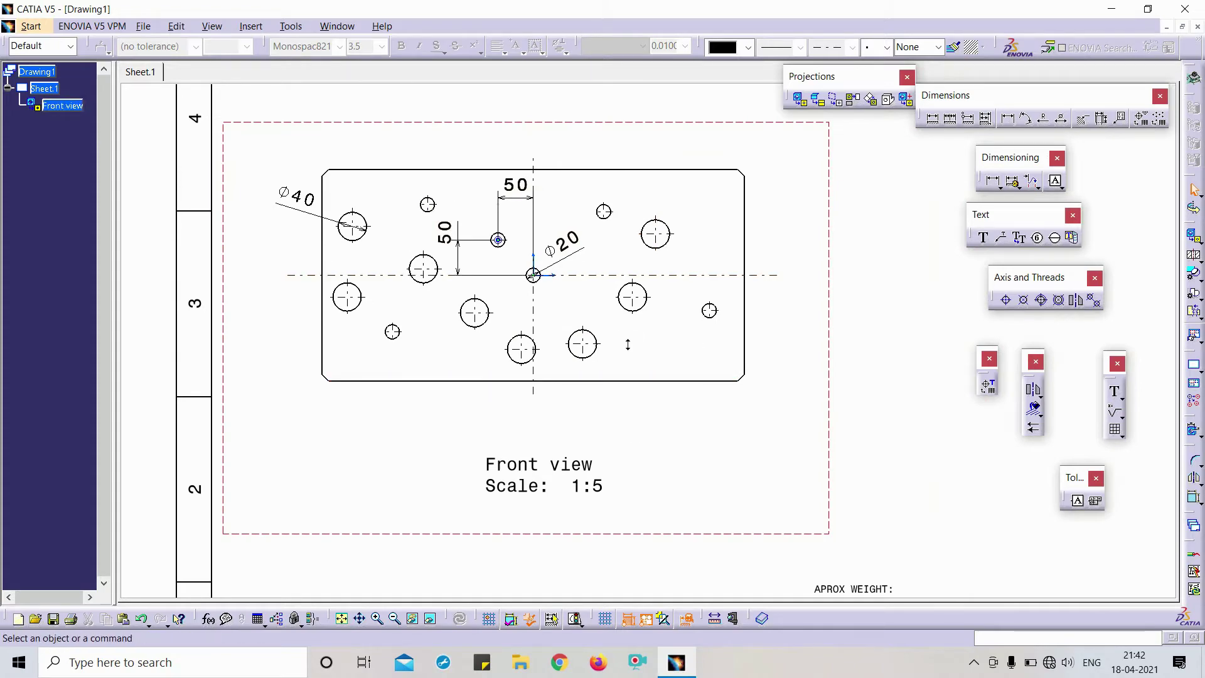
scroll(618, 333, "down", 2)
scroll(640, 320, "up", 2)
scroll(660, 301, "up", 1)
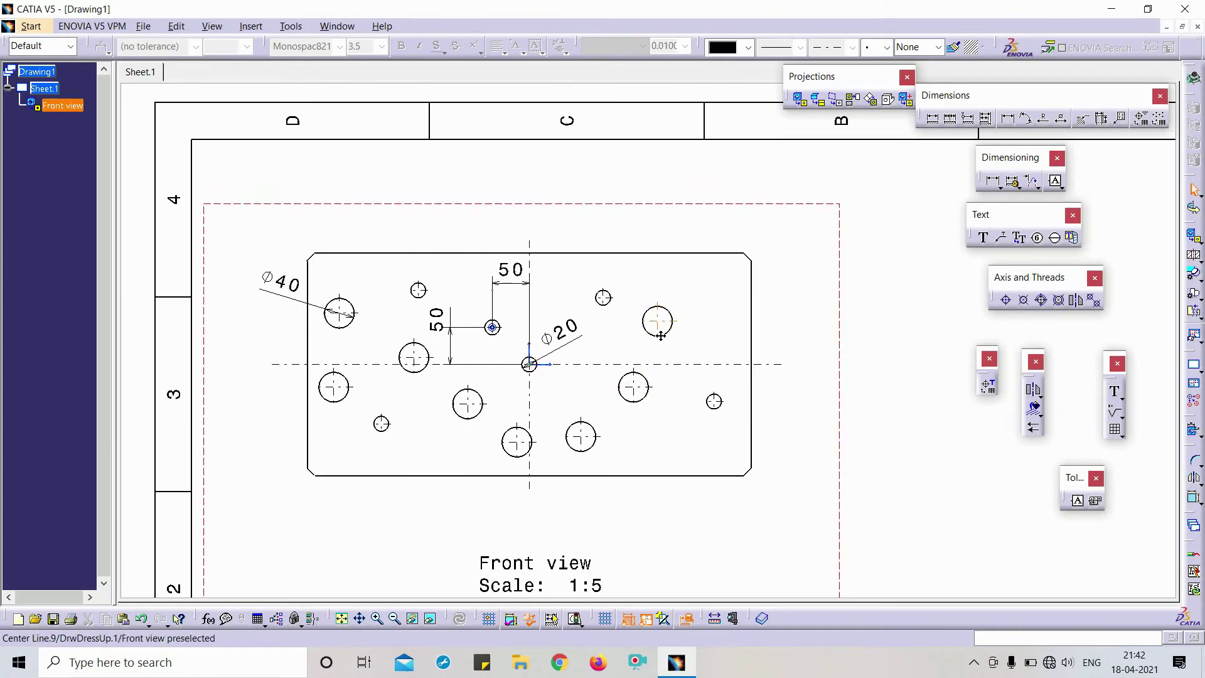
scroll(673, 297, "down", 2)
middle_click_drag(659, 311, 566, 283)
scroll(602, 283, "up", 1)
left_click(580, 215)
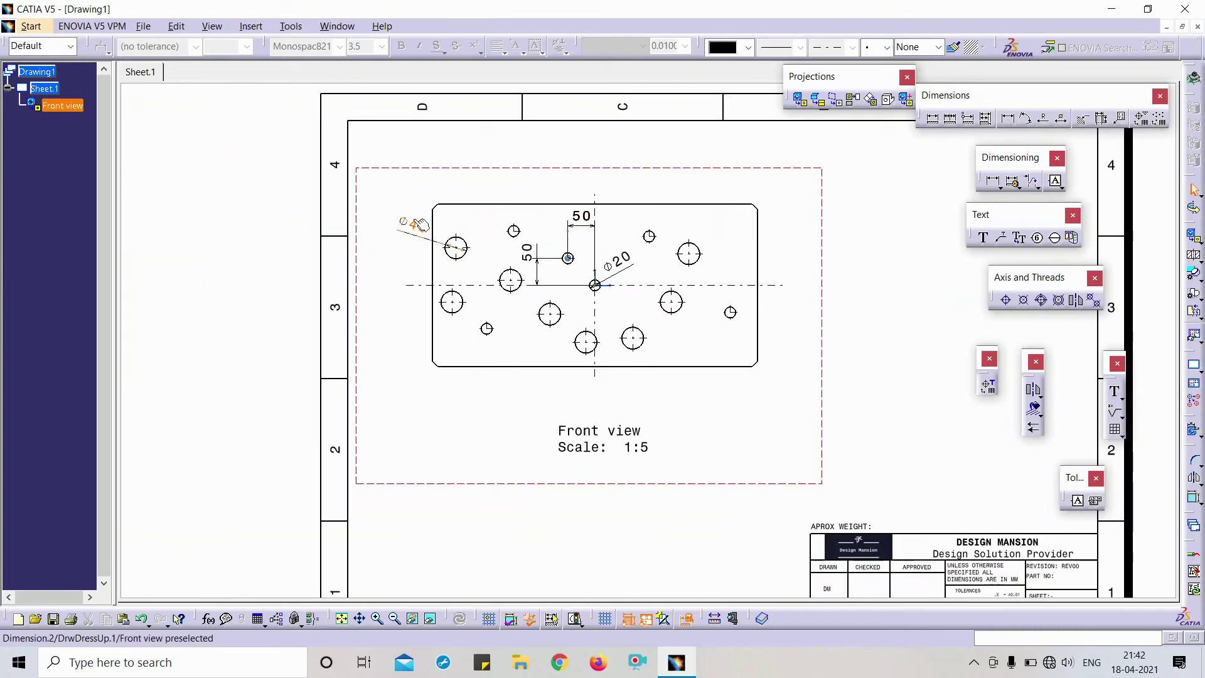
Step: Delete the Ø40, both 50 and the Ø20 dimensions from the front view
key("Delete")
left_click(581, 216)
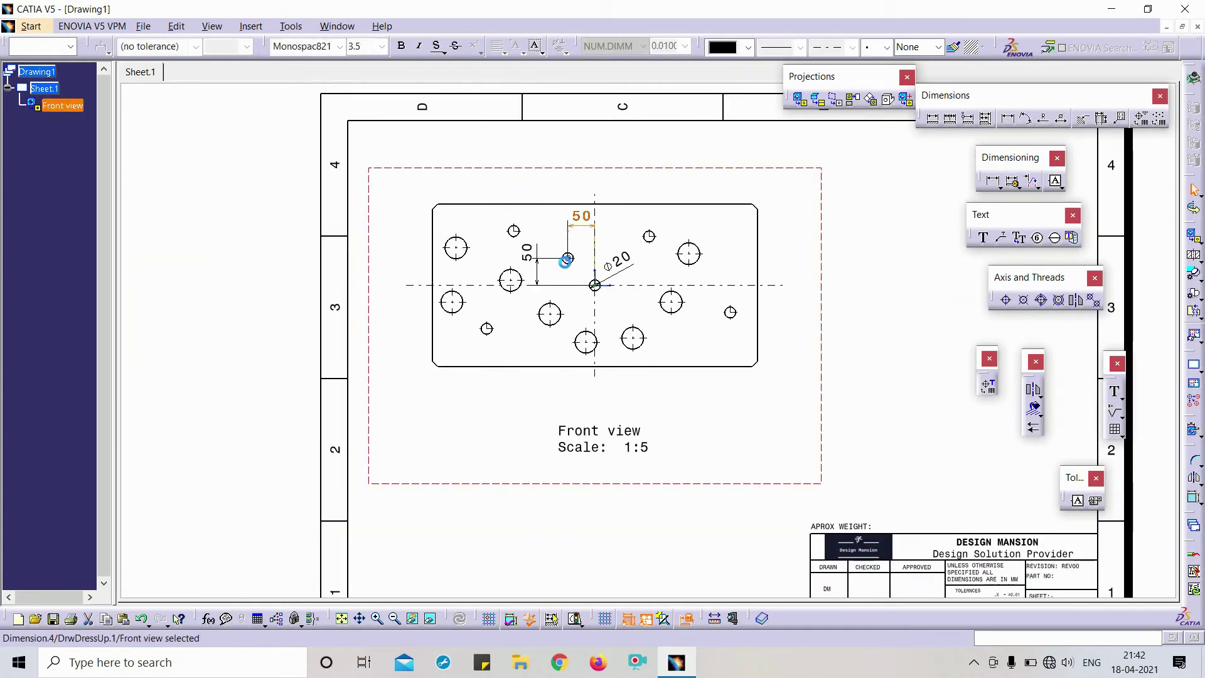
left_click(527, 255)
left_click(588, 229)
key("Delete")
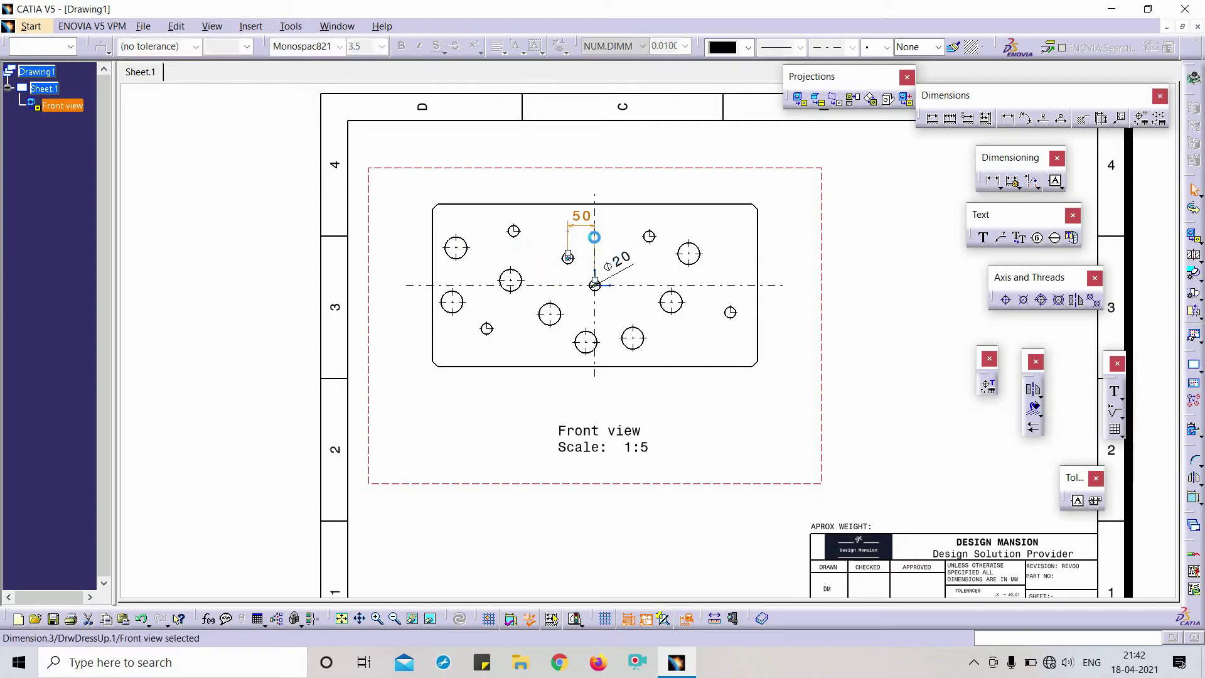
left_click(581, 215)
key("Delete")
left_click(621, 267)
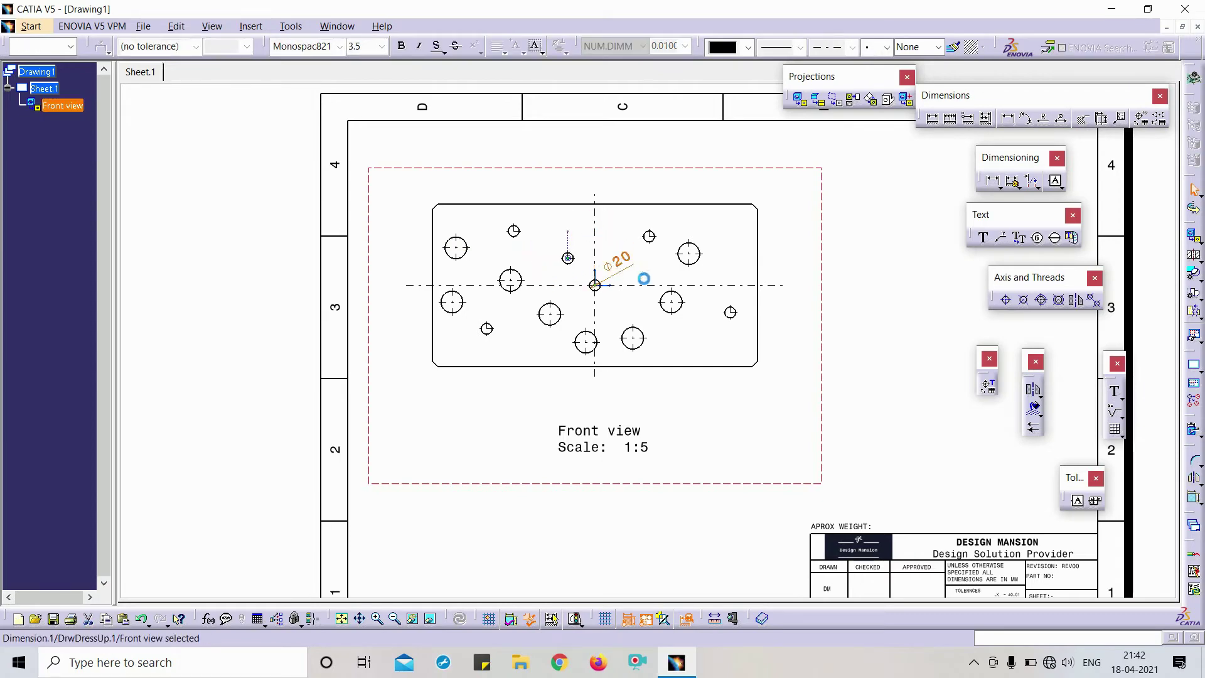
key("Delete")
scroll(593, 283, "up", 3)
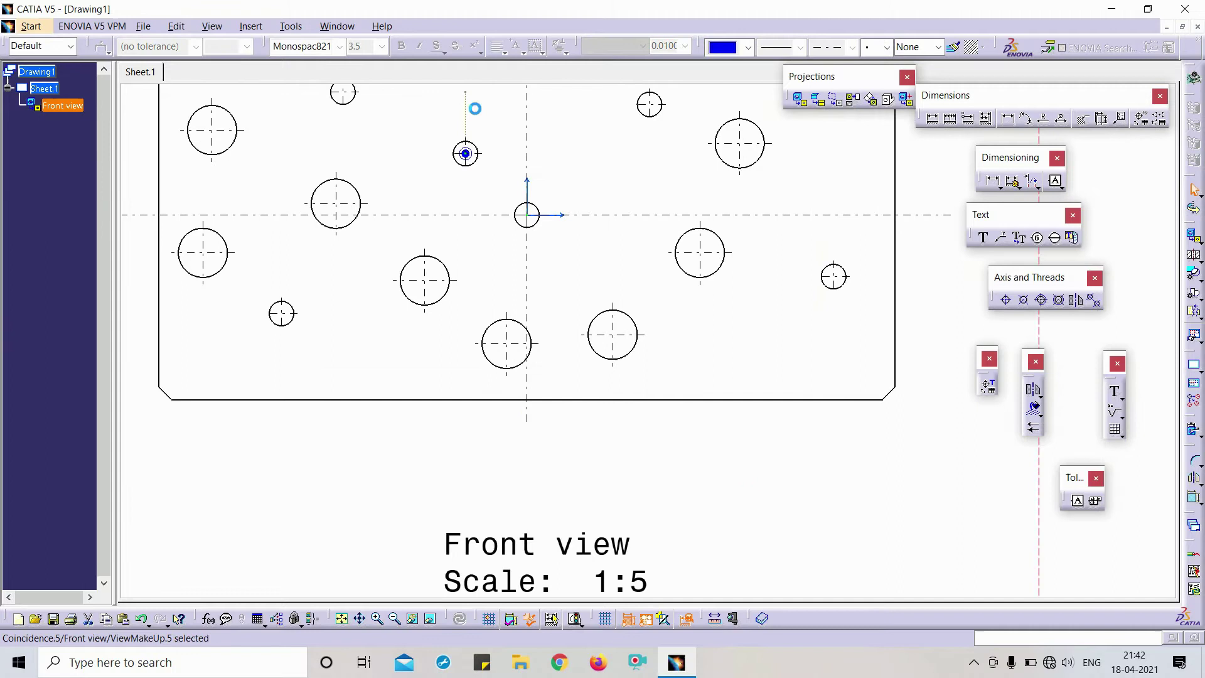
scroll(473, 110, "down", 2)
scroll(473, 110, "down", 1)
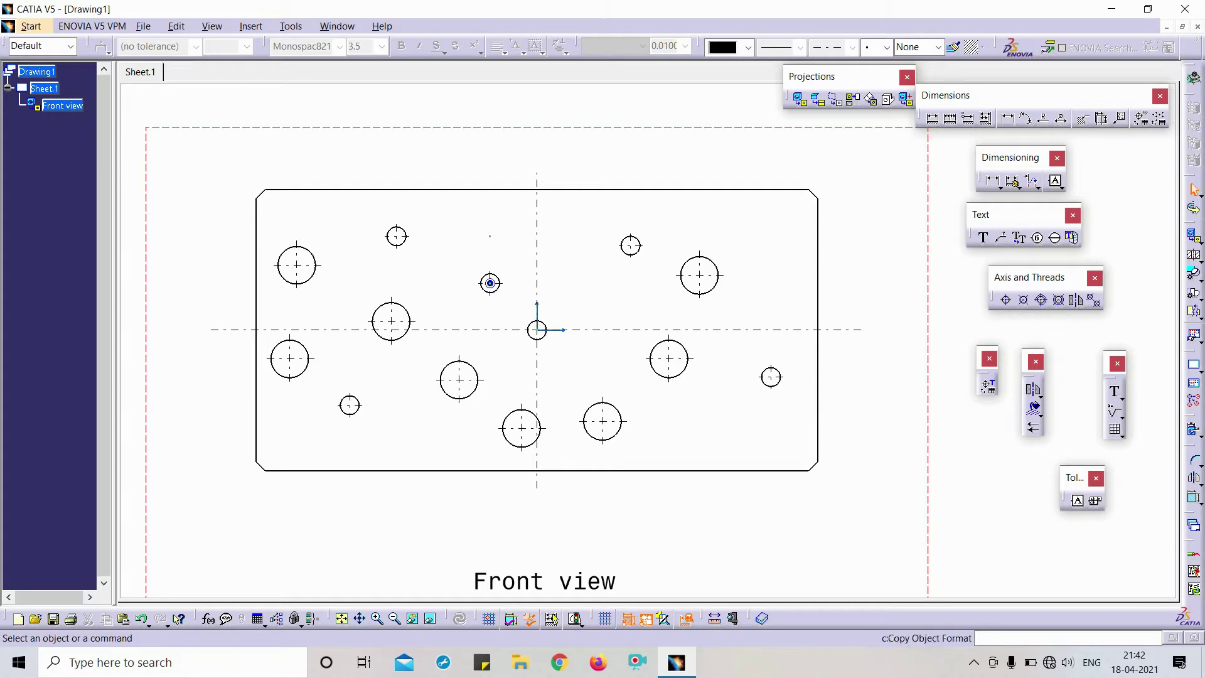
Step: Start a Hole Dimension Table and box-select every hole in the front view
left_click(949, 119)
scroll(888, 287, "down", 1)
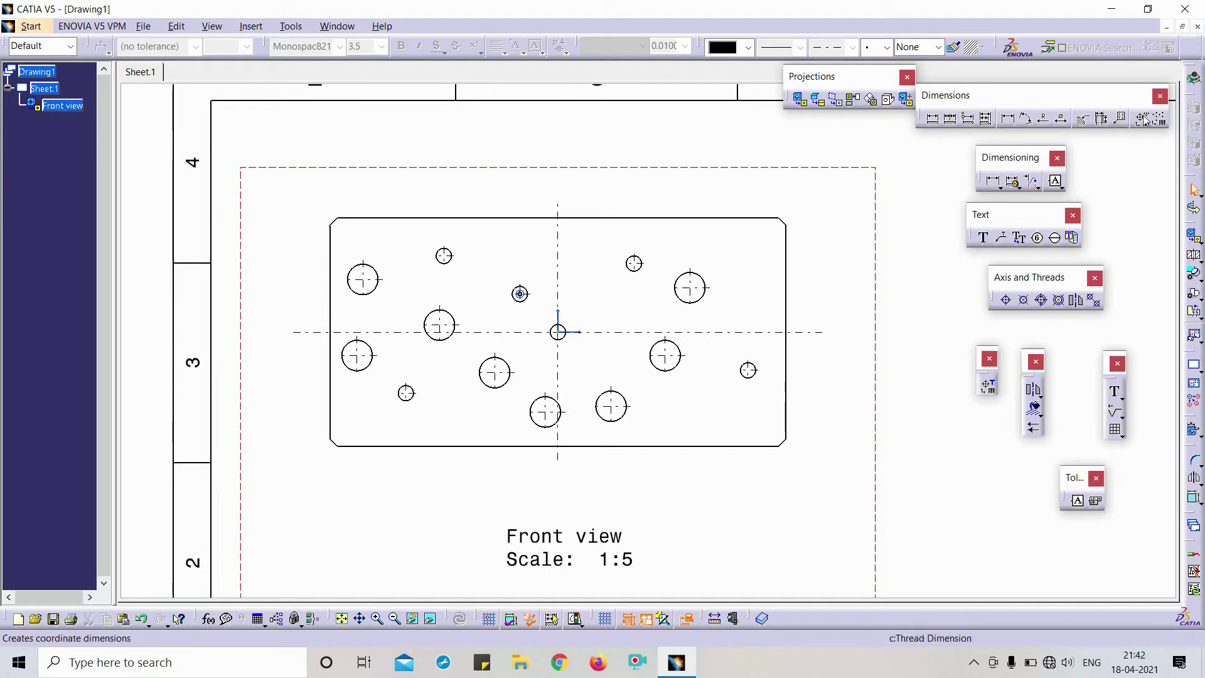
left_click(1144, 121)
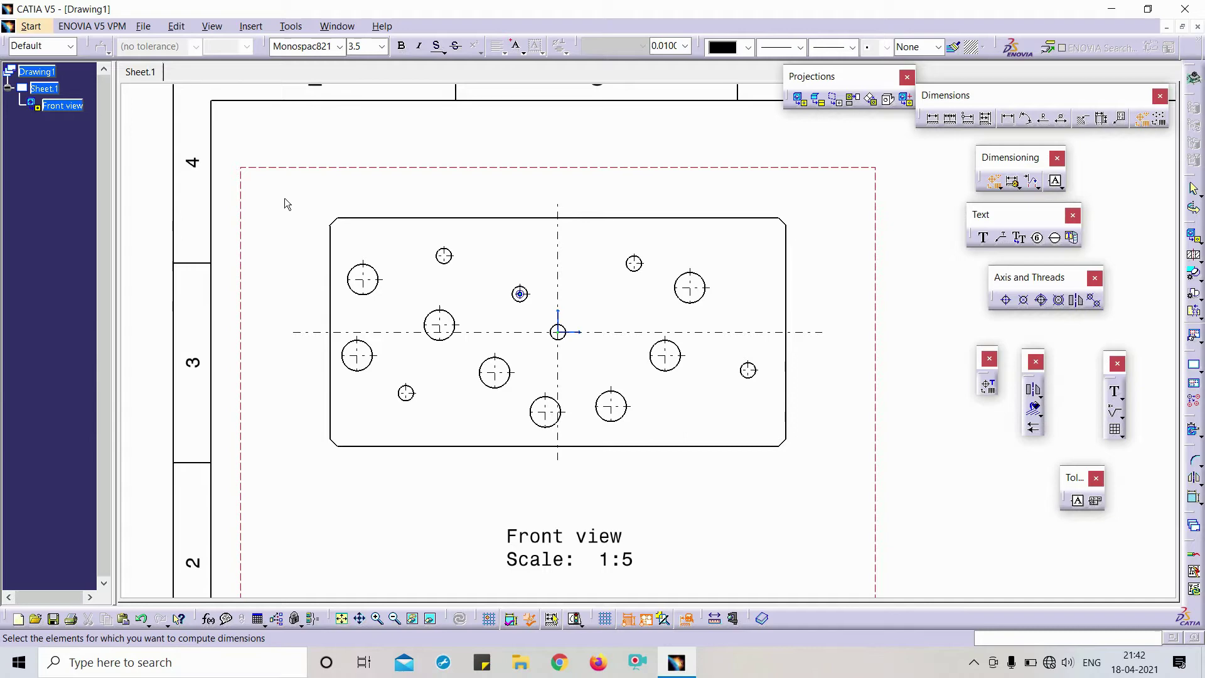
left_click_drag(291, 182, 848, 505)
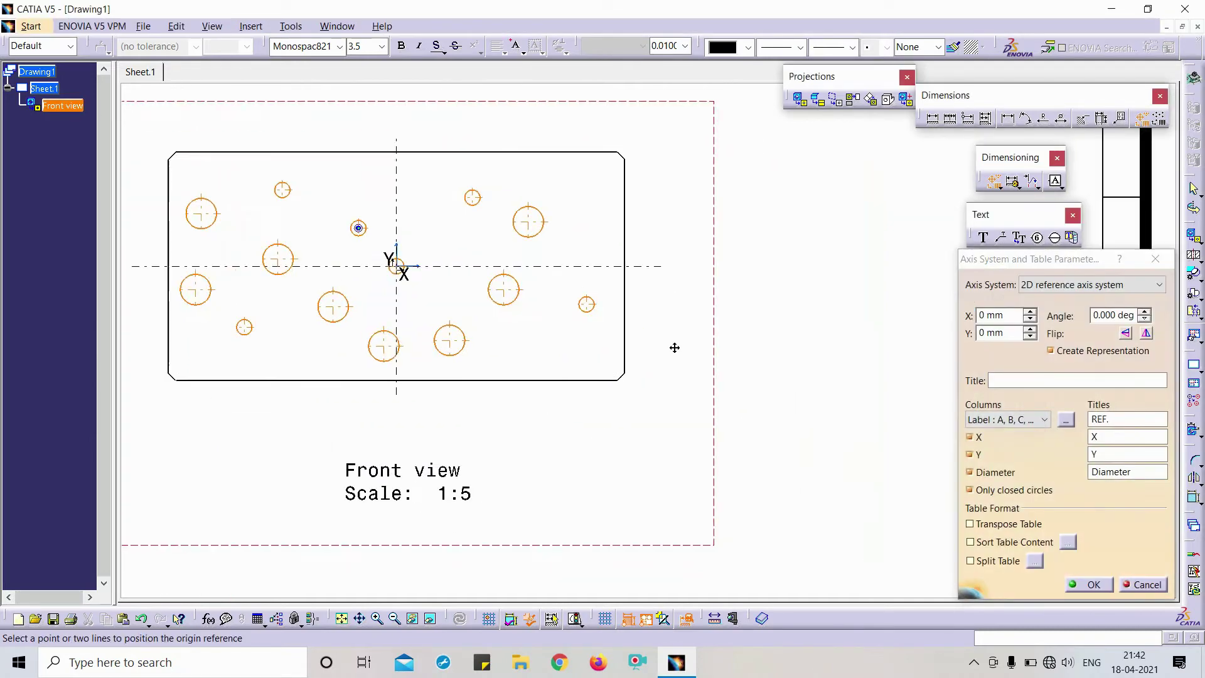
Step: Recentre the front view while reviewing the A–N label, X, Y and diameter table settings
middle_click_drag(850, 423, 544, 340)
scroll(545, 339, "up", 2)
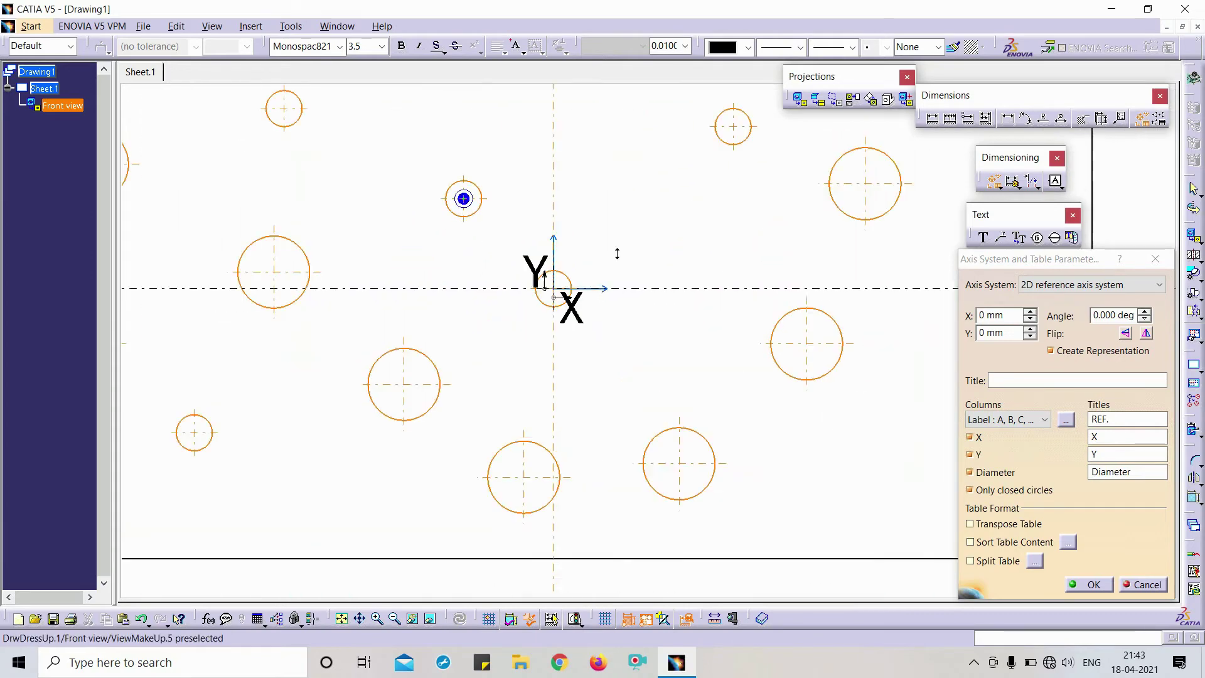
scroll(471, 273, "up", 2)
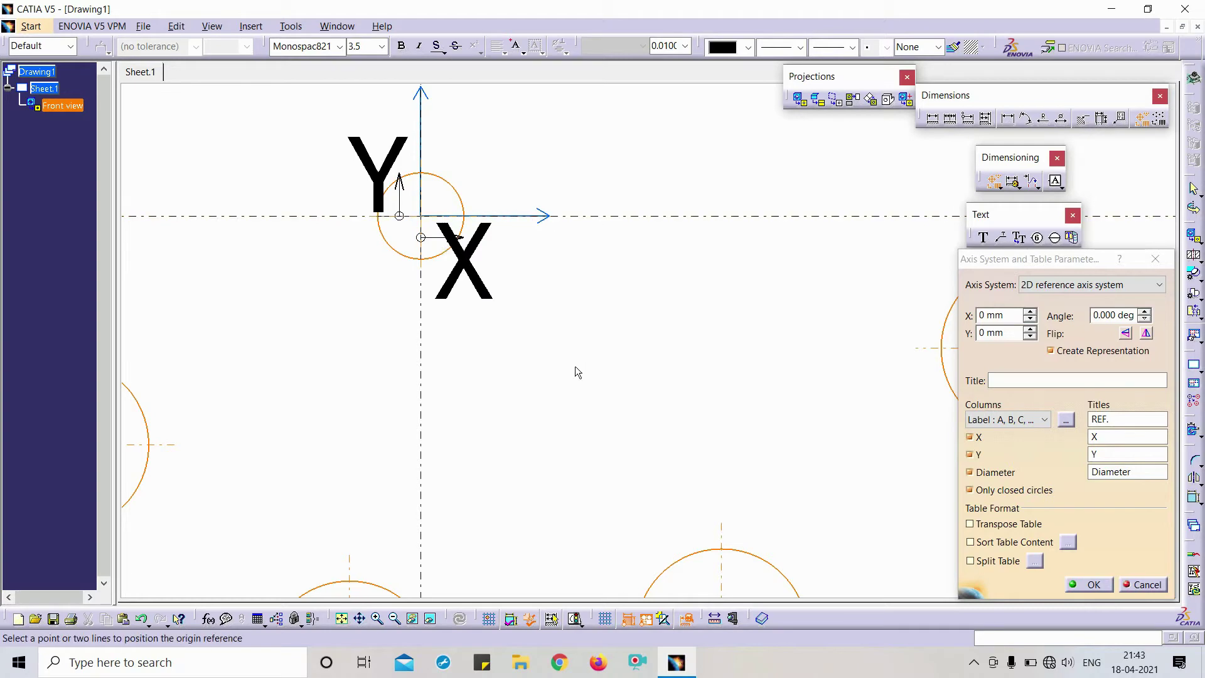
scroll(577, 372, "down", 5)
scroll(576, 372, "down", 2)
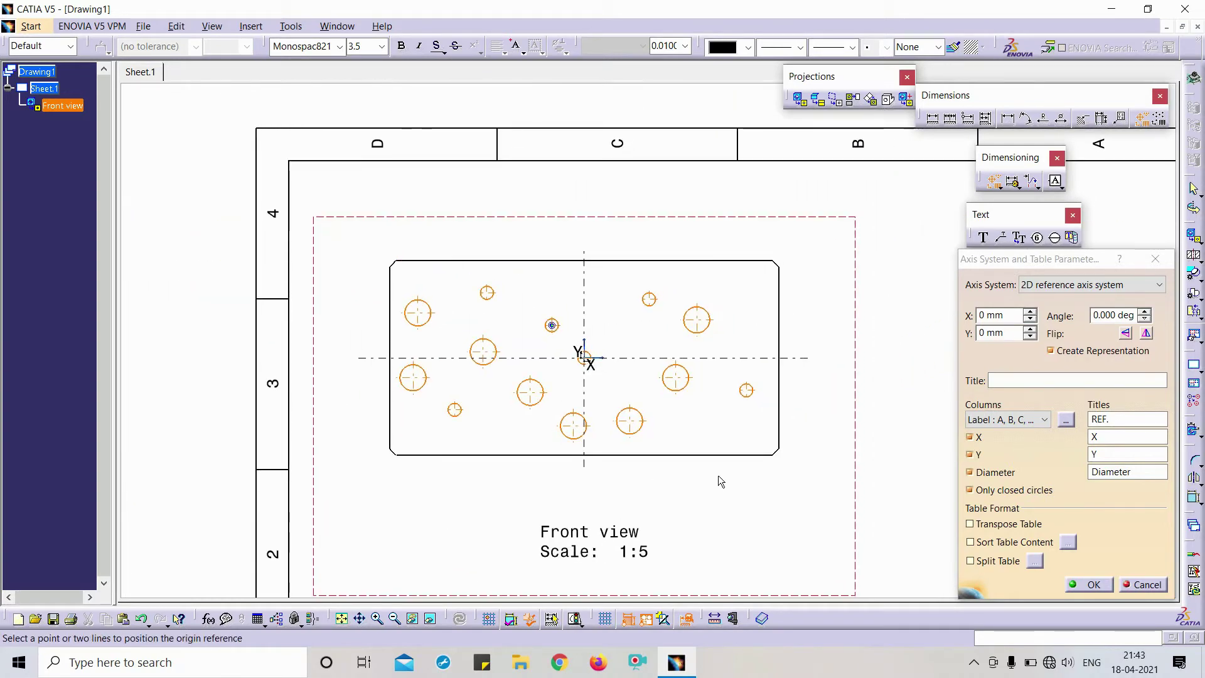
scroll(573, 358, "up", 2)
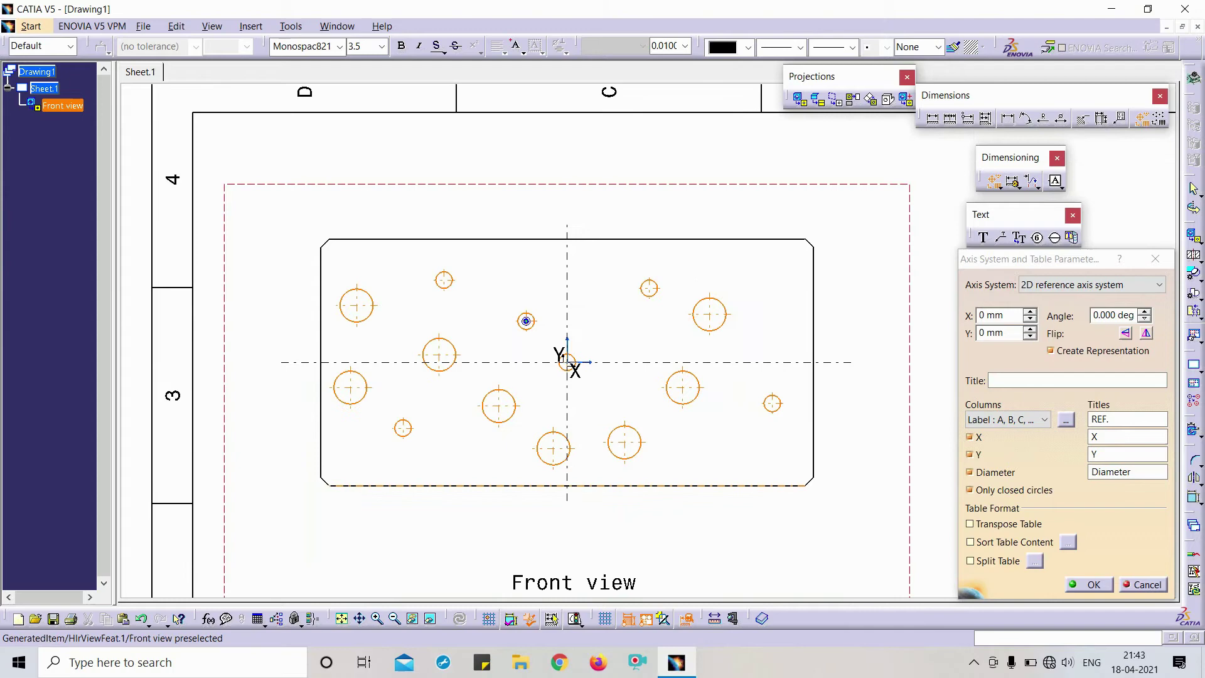
scroll(573, 365, "up", 1)
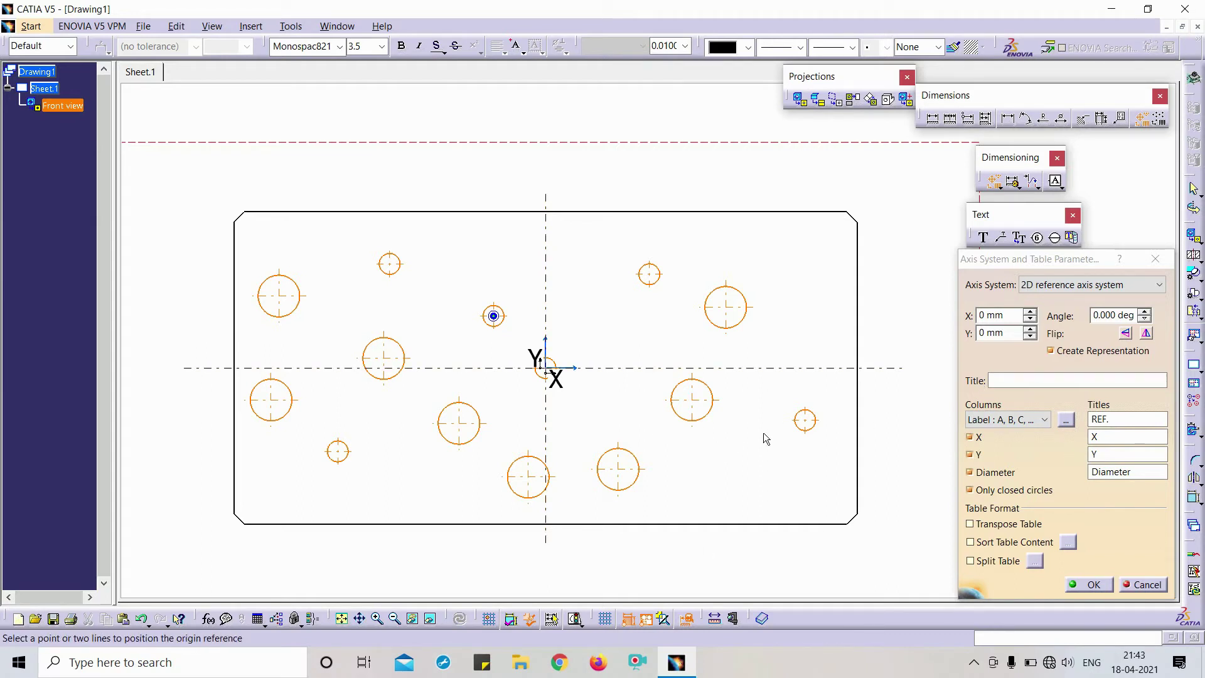
Step: Confirm the A–N hole table and drop it to the right of the front view
left_click(1093, 585)
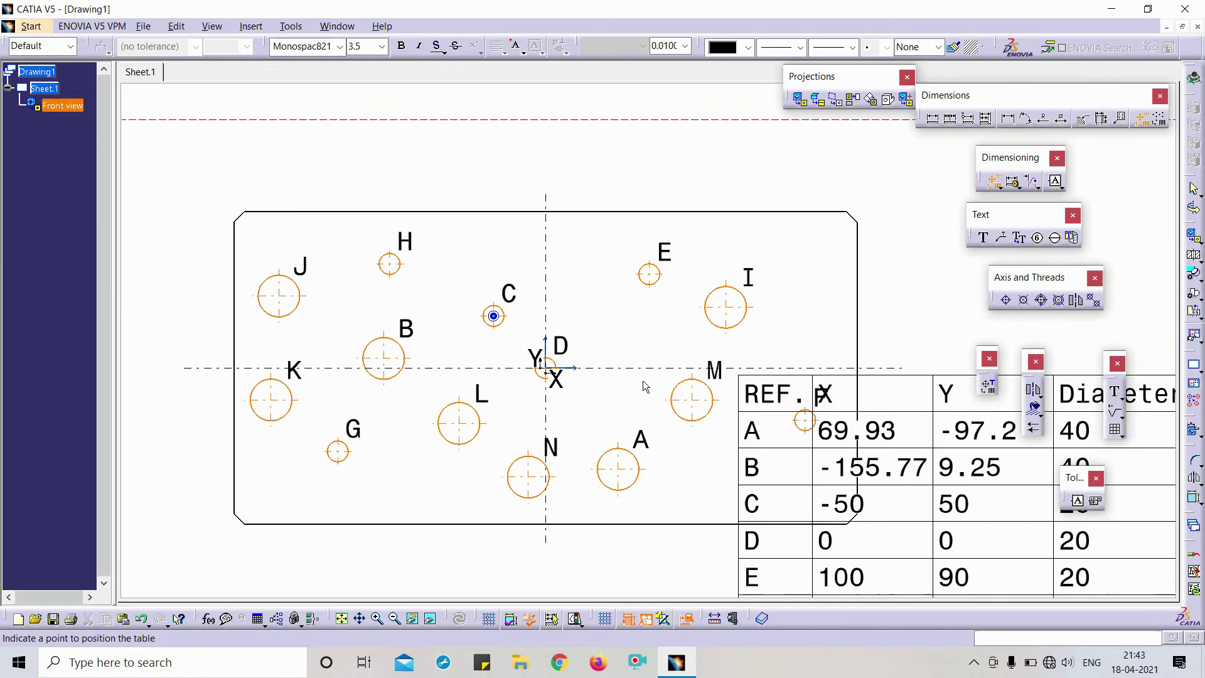
scroll(746, 276, "down", 3)
scroll(660, 283, "down", 2)
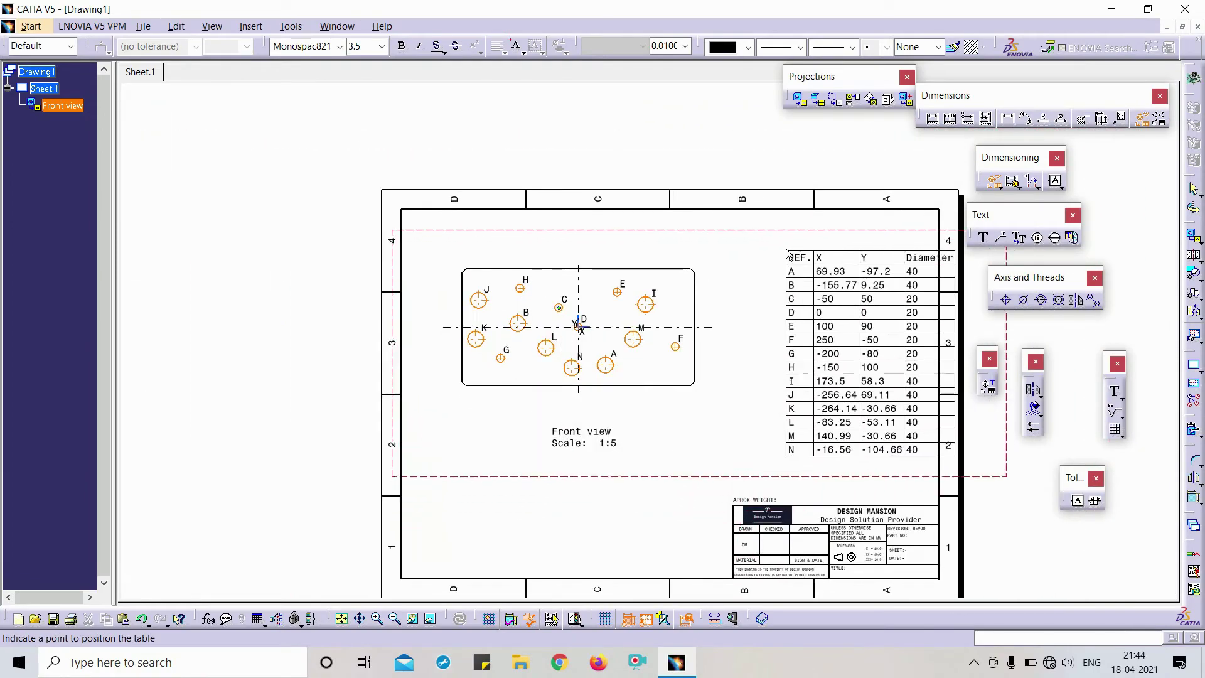
scroll(742, 242, "up", 2)
scroll(716, 218, "up", 2)
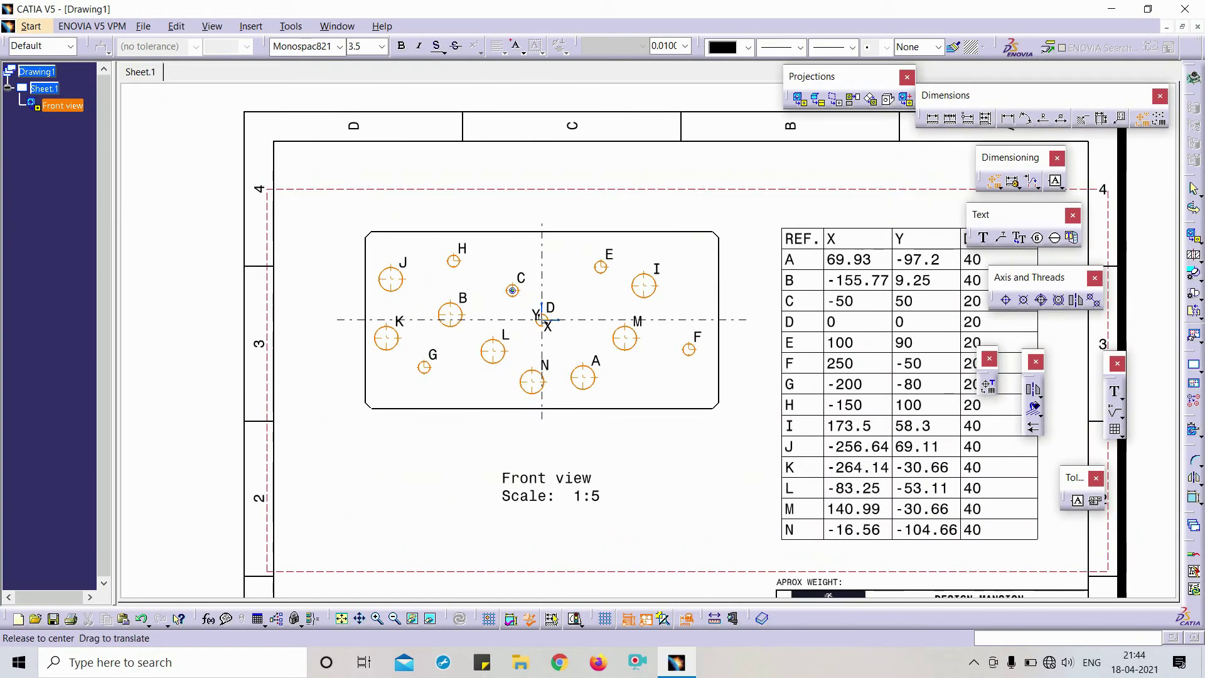
scroll(666, 184, "up", 2)
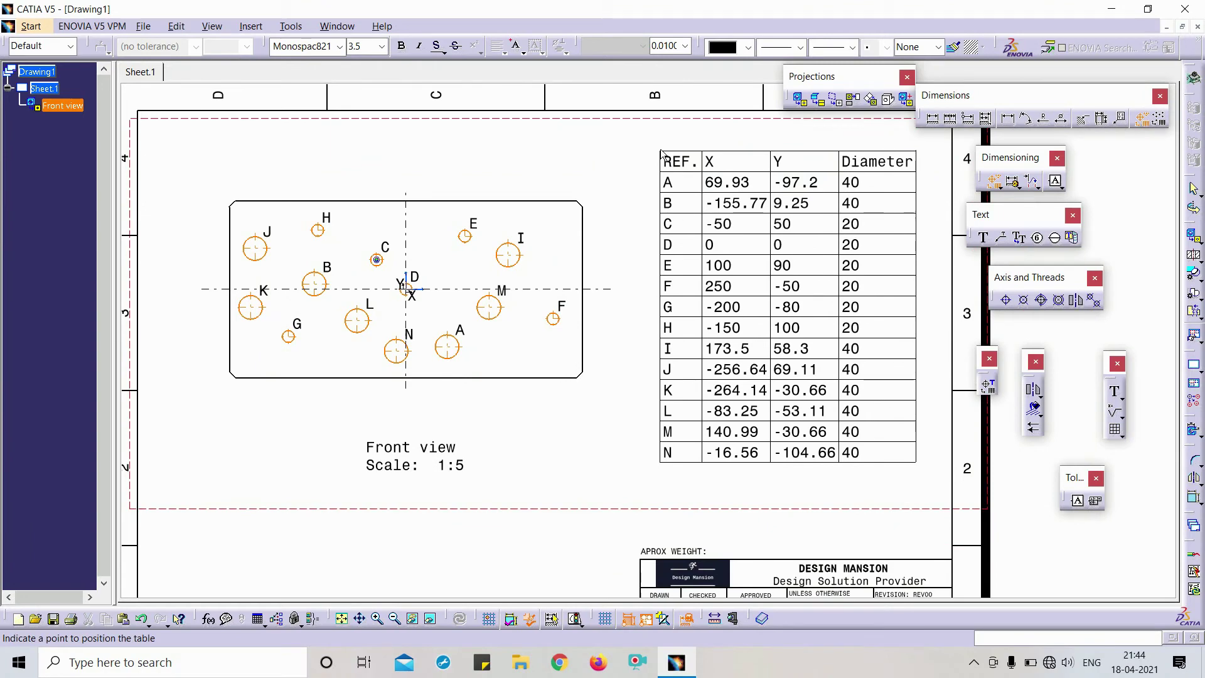
left_click(661, 153)
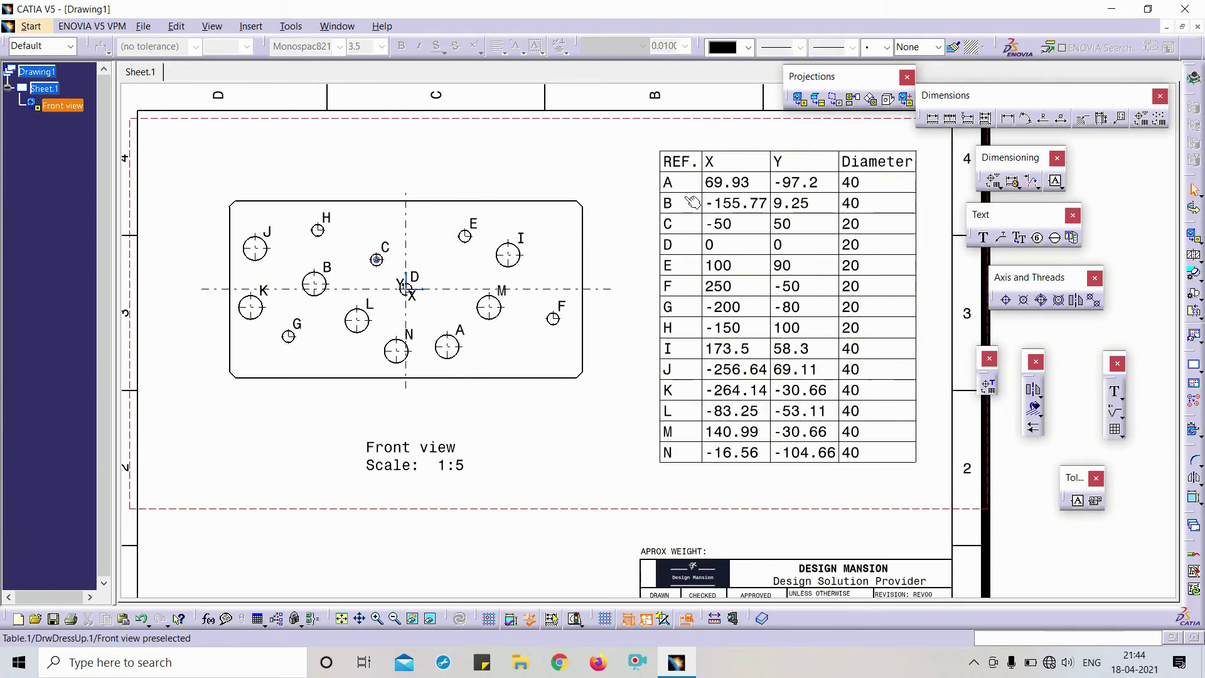
scroll(434, 461, "up", 2)
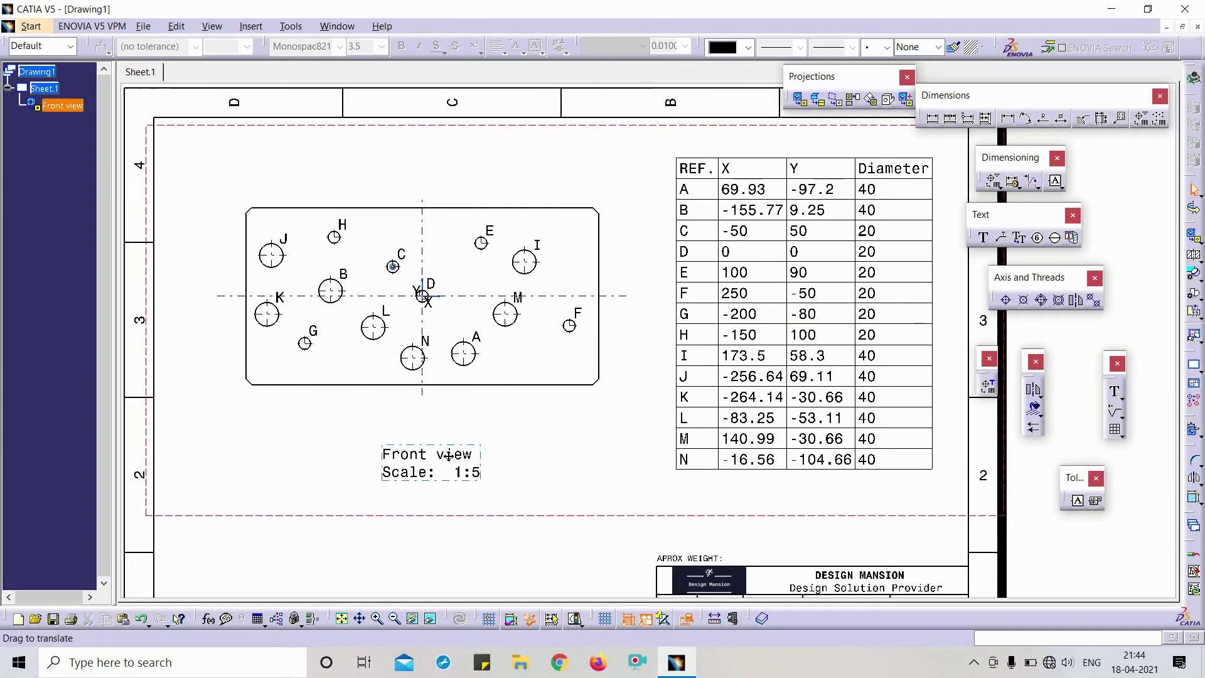
left_click(471, 337)
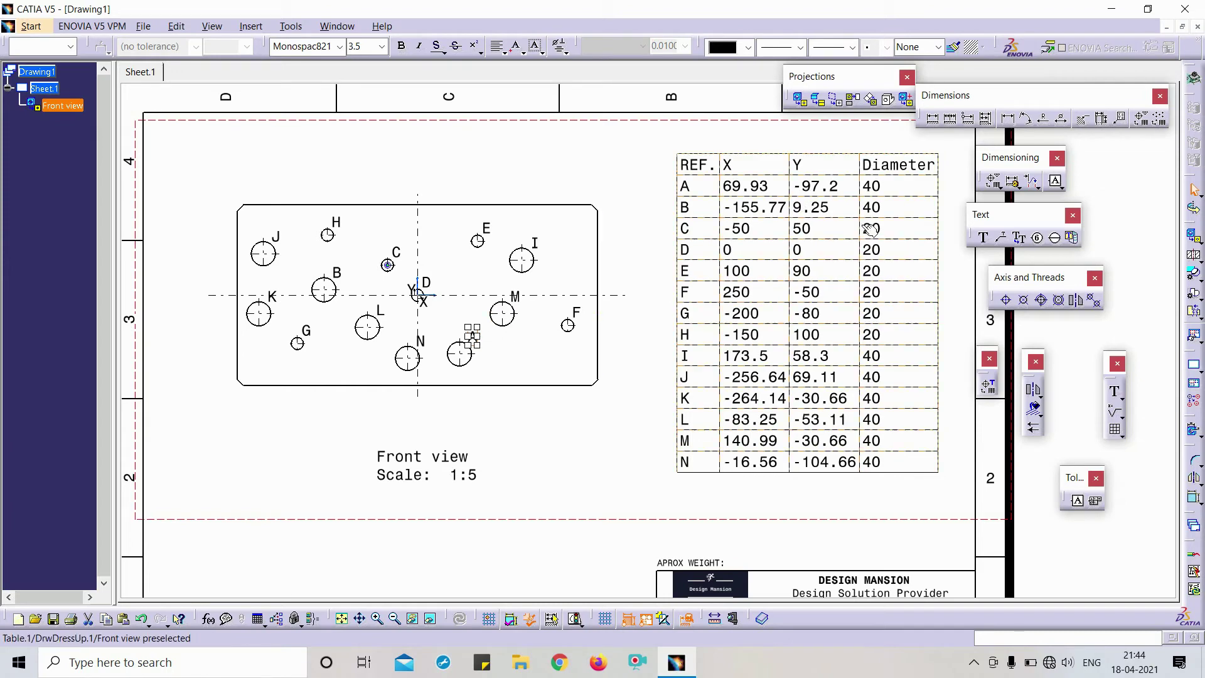
left_click(531, 419)
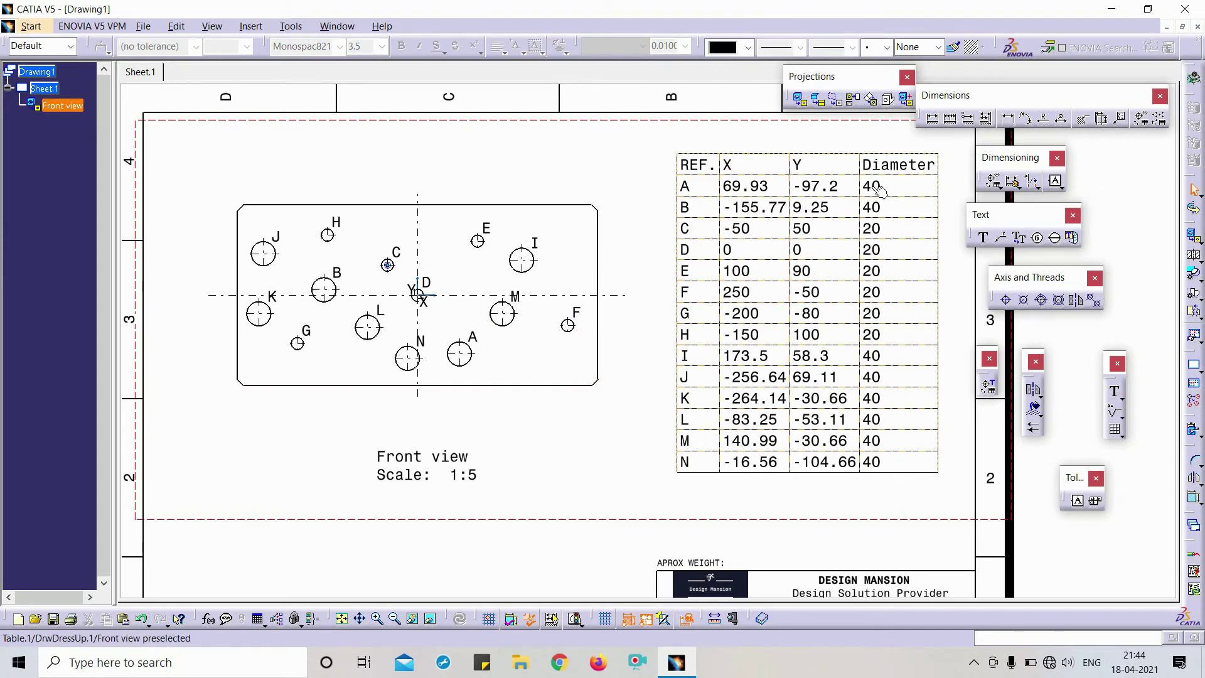
type("c:Length/Distance Dimensions")
Step: Dimension hole A 97.2 vertically from origin hole D, right of the plate
key("Return")
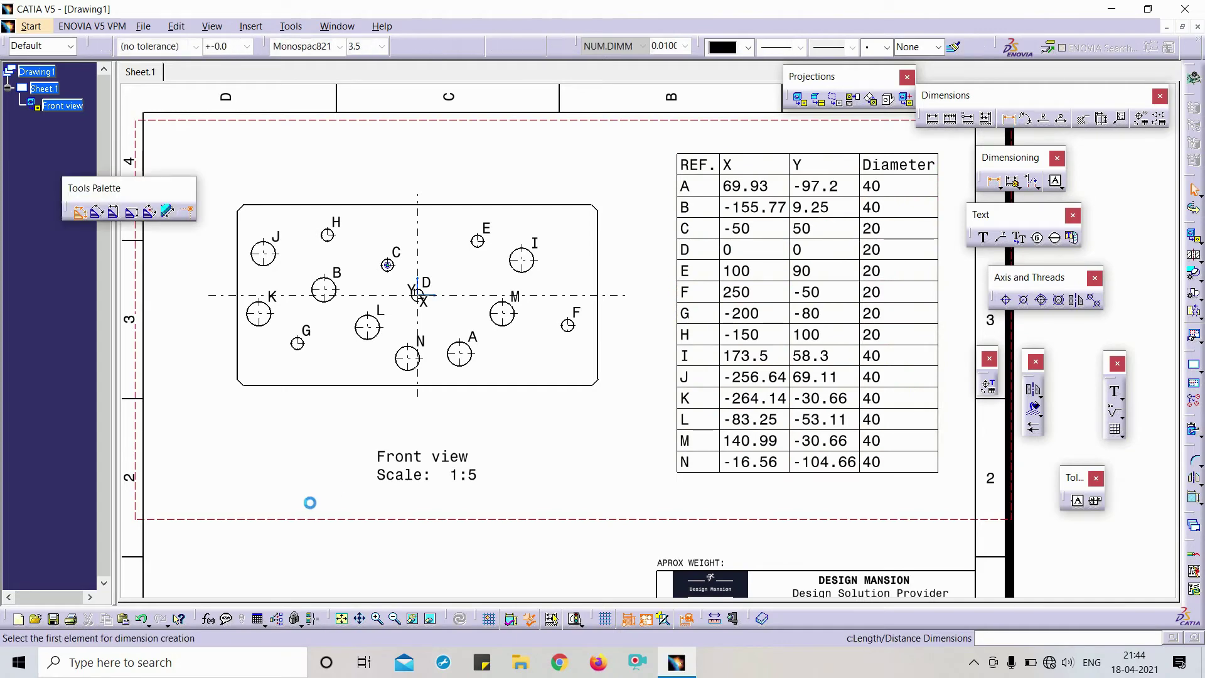
scroll(424, 302, "up", 2)
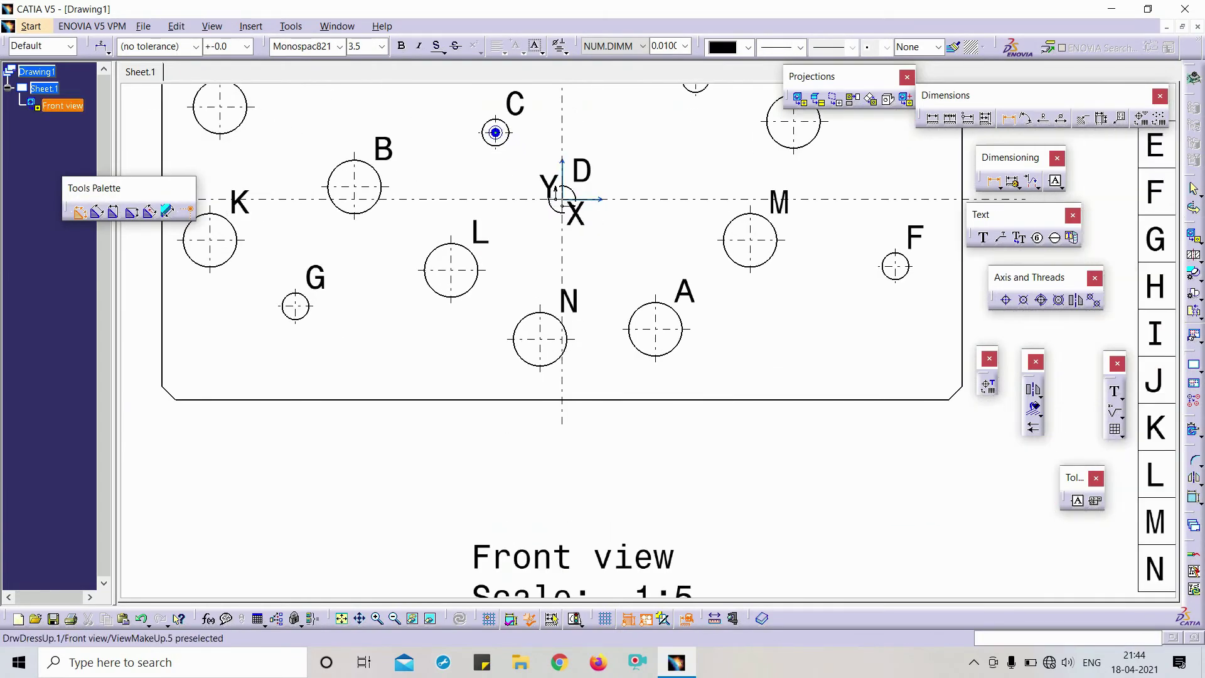
left_click(561, 200)
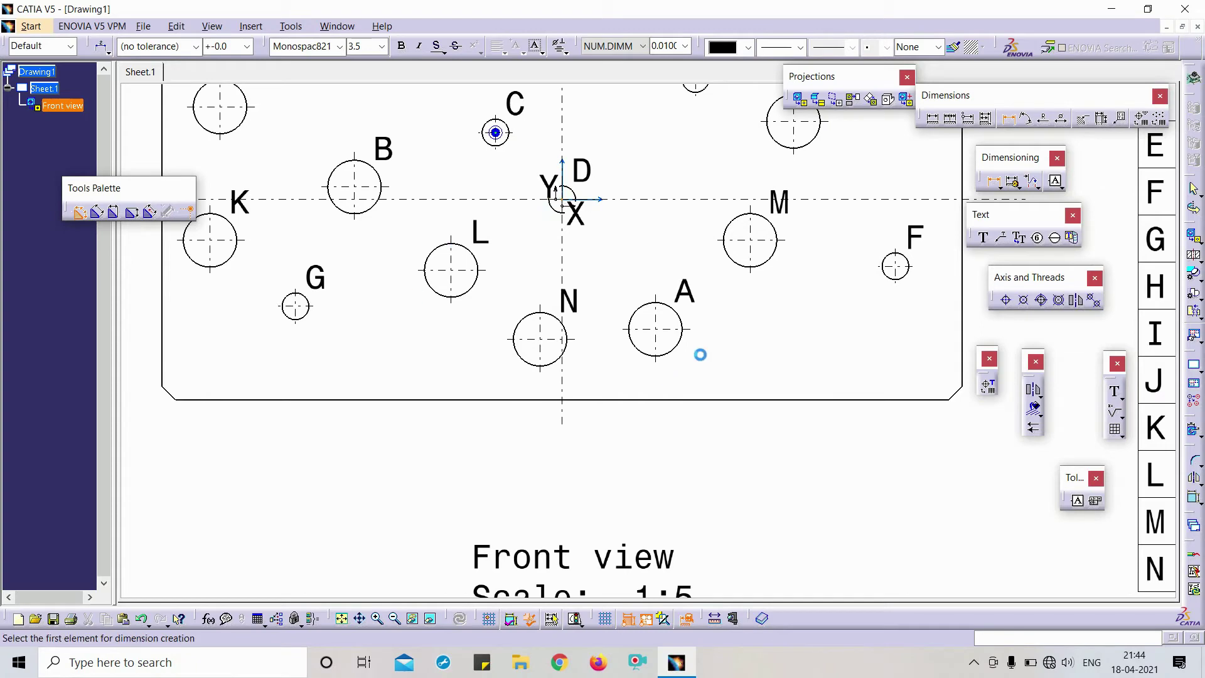
left_click(659, 309)
scroll(659, 309, "down", 2)
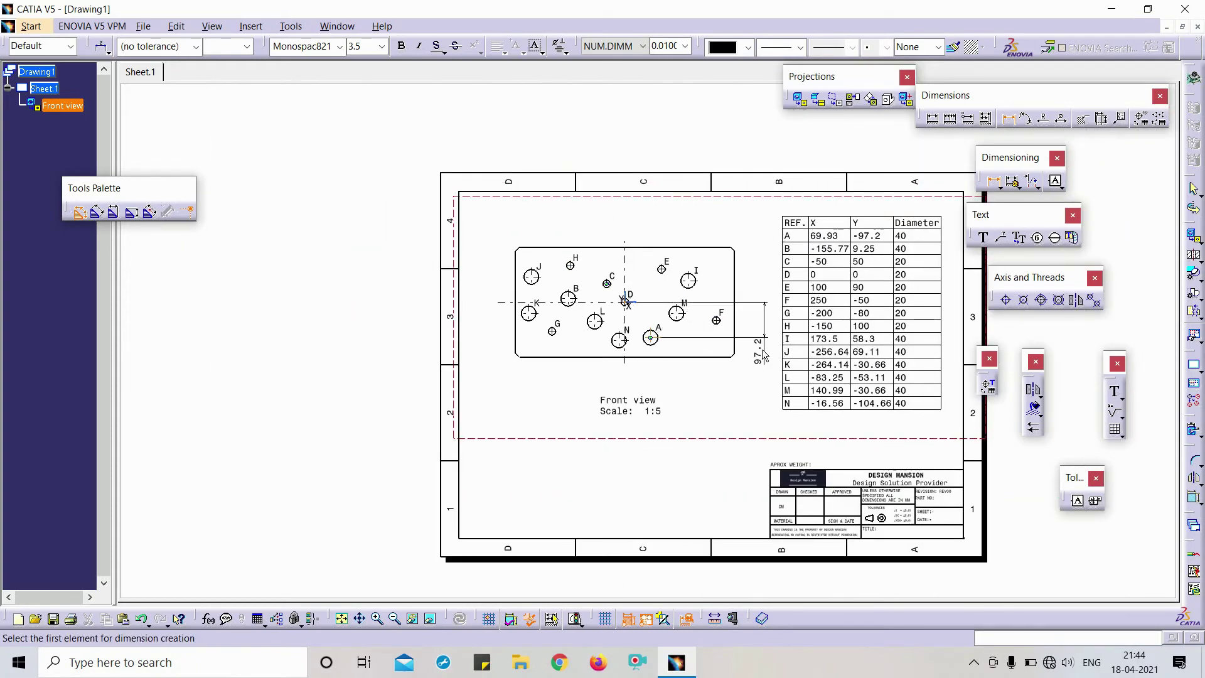
left_click(768, 398)
scroll(716, 395, "up", 2)
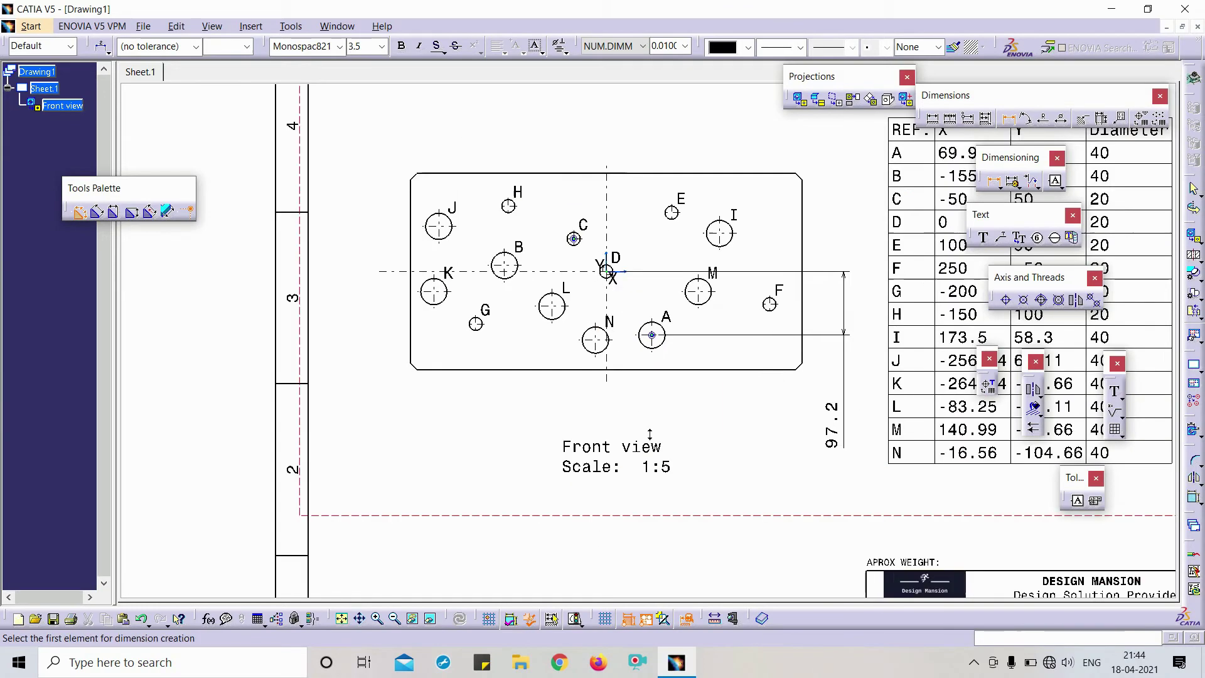
scroll(648, 436, "up", 1)
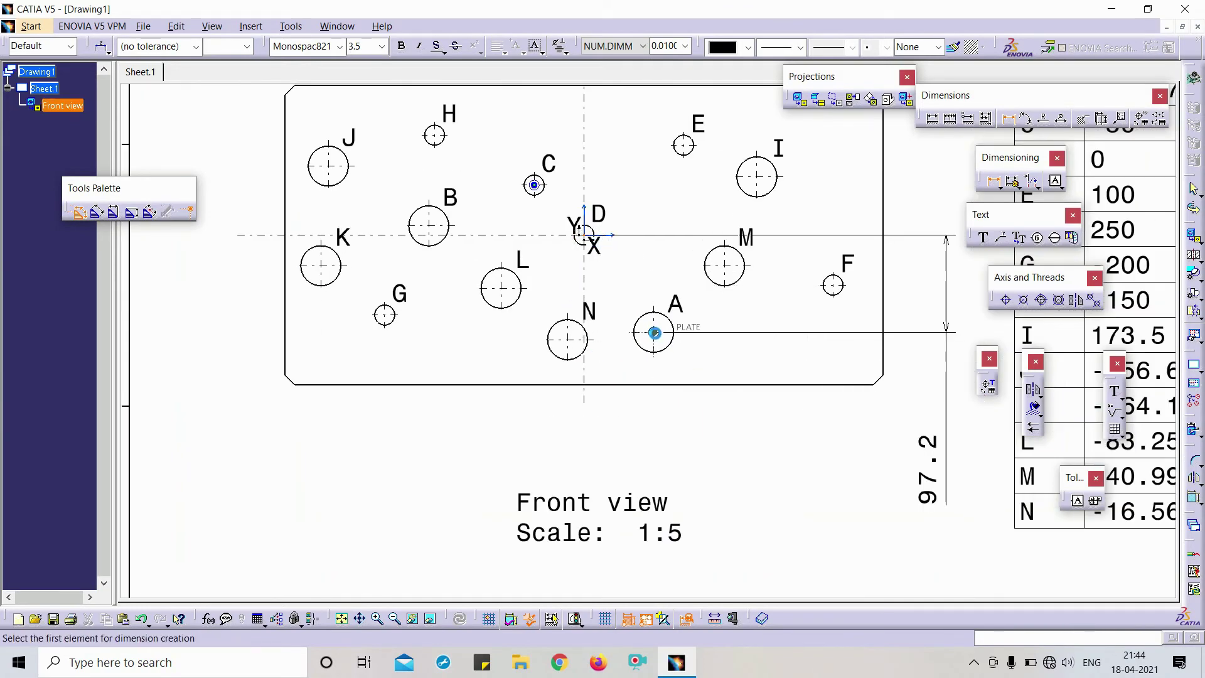
Step: Add the 69.93 horizontal dimension from hole A to the origin axis
left_click(654, 332)
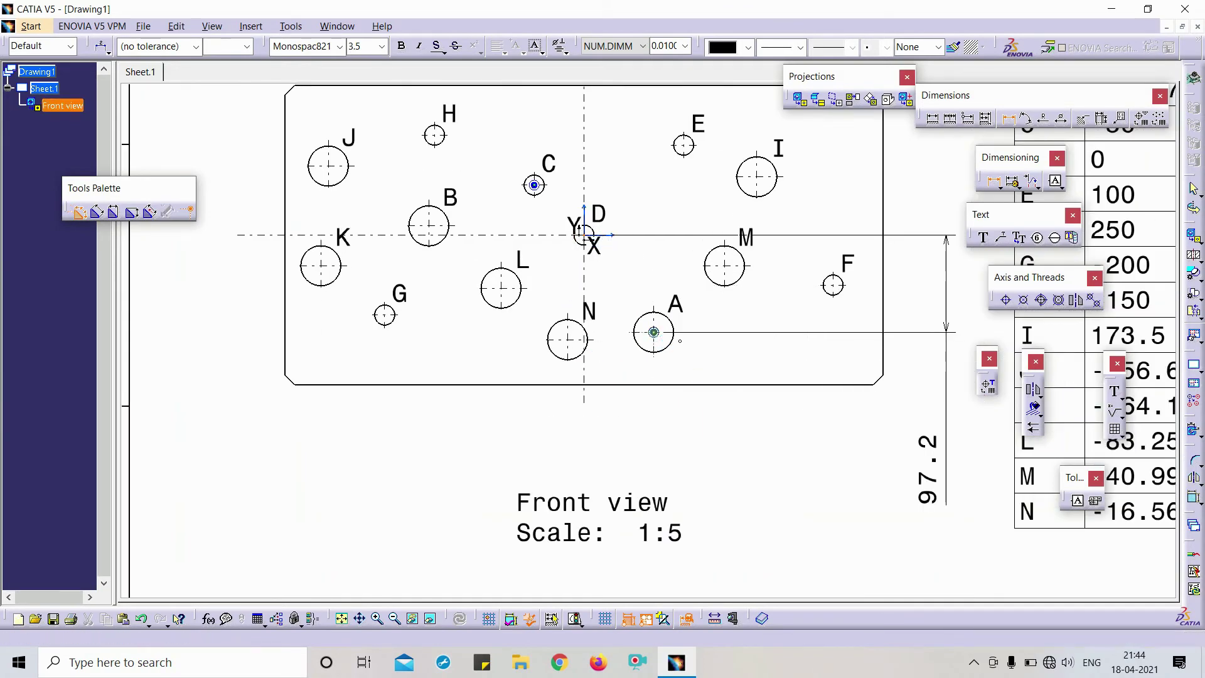
left_click(592, 240)
left_click(724, 462)
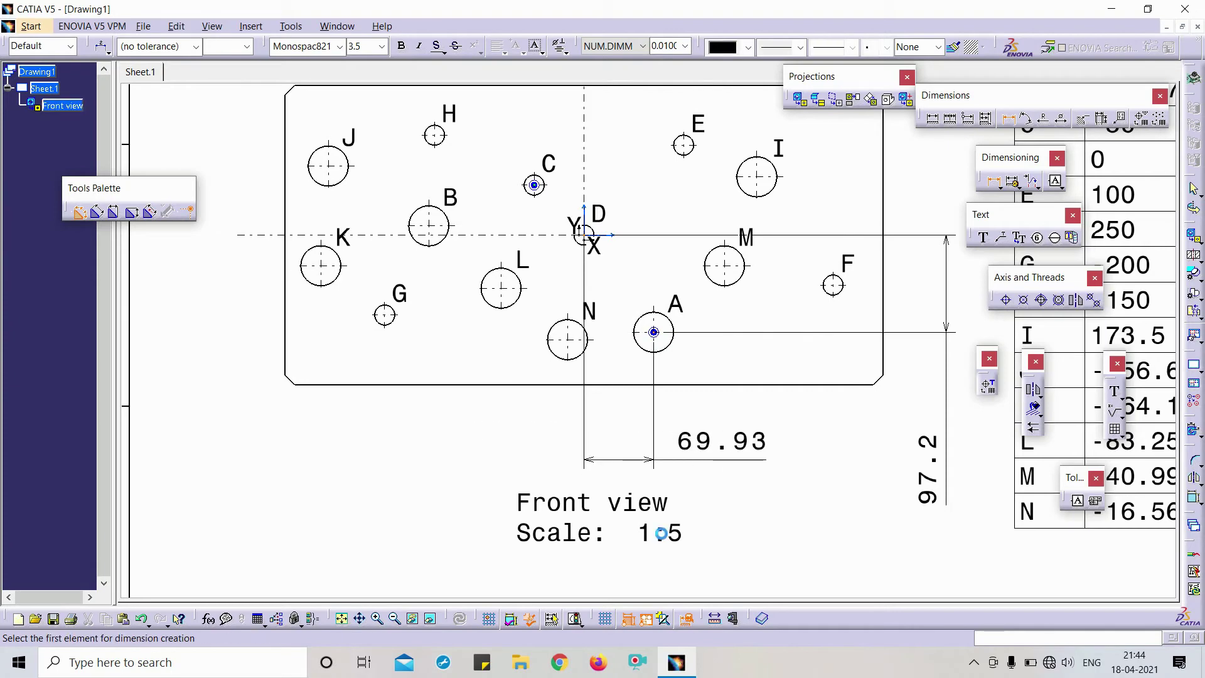
scroll(664, 534, "down", 2)
scroll(599, 485, "down", 1)
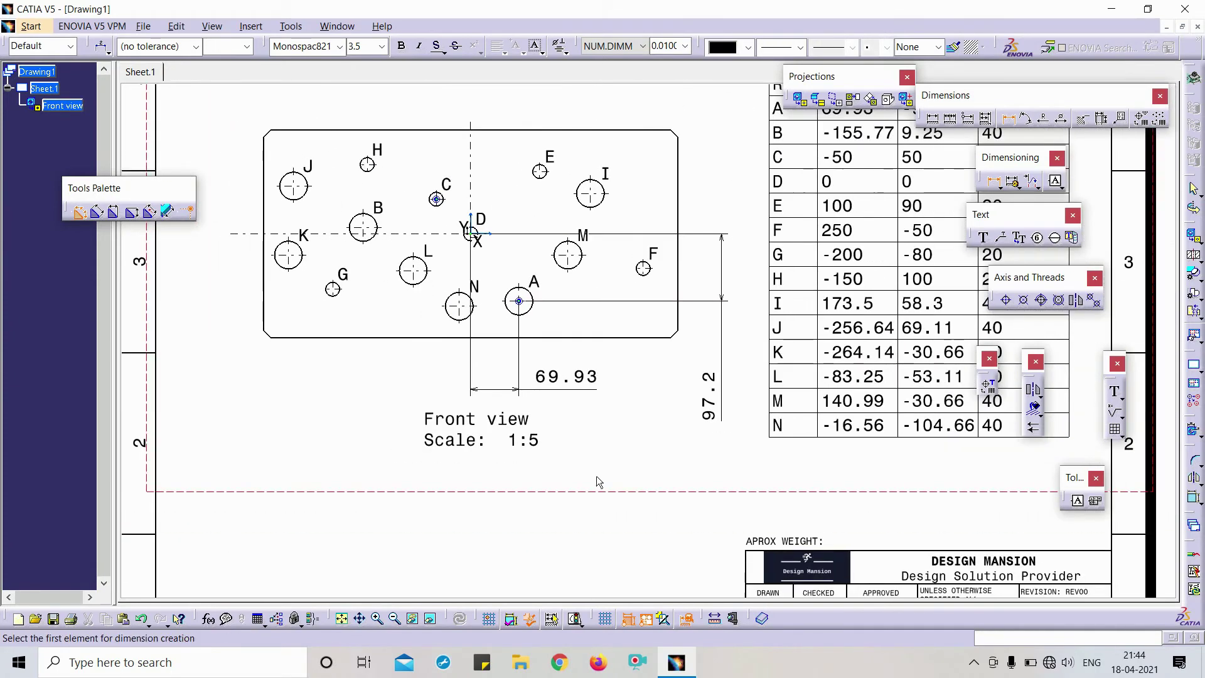
Step: Drag hole A's 97.2 vertical dimension beside the plate and slide its value along the line
middle_click_drag(596, 482, 597, 494)
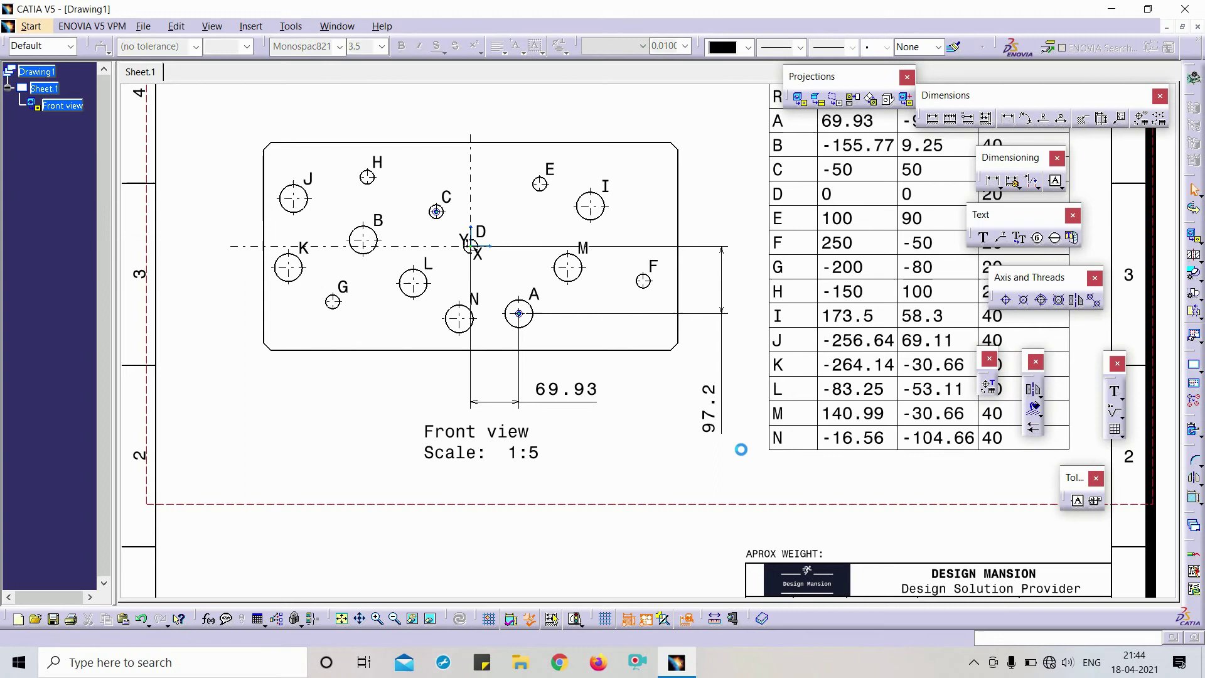
left_click_drag(710, 405, 711, 283)
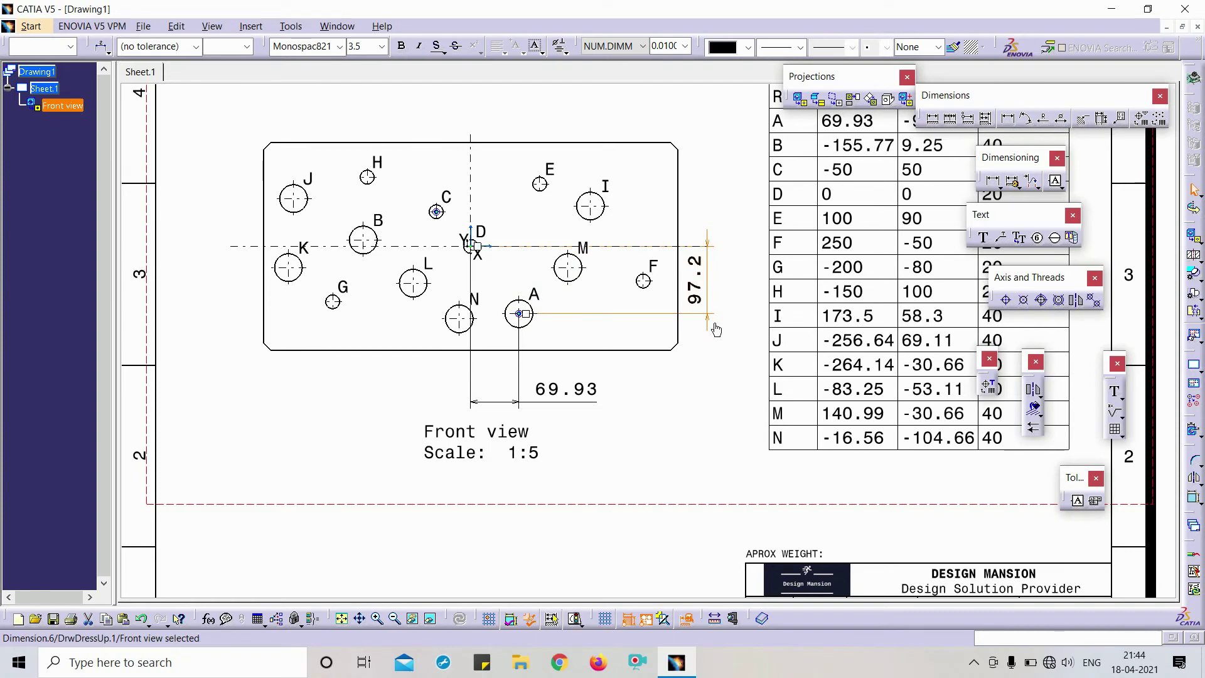
left_click_drag(715, 328, 721, 327)
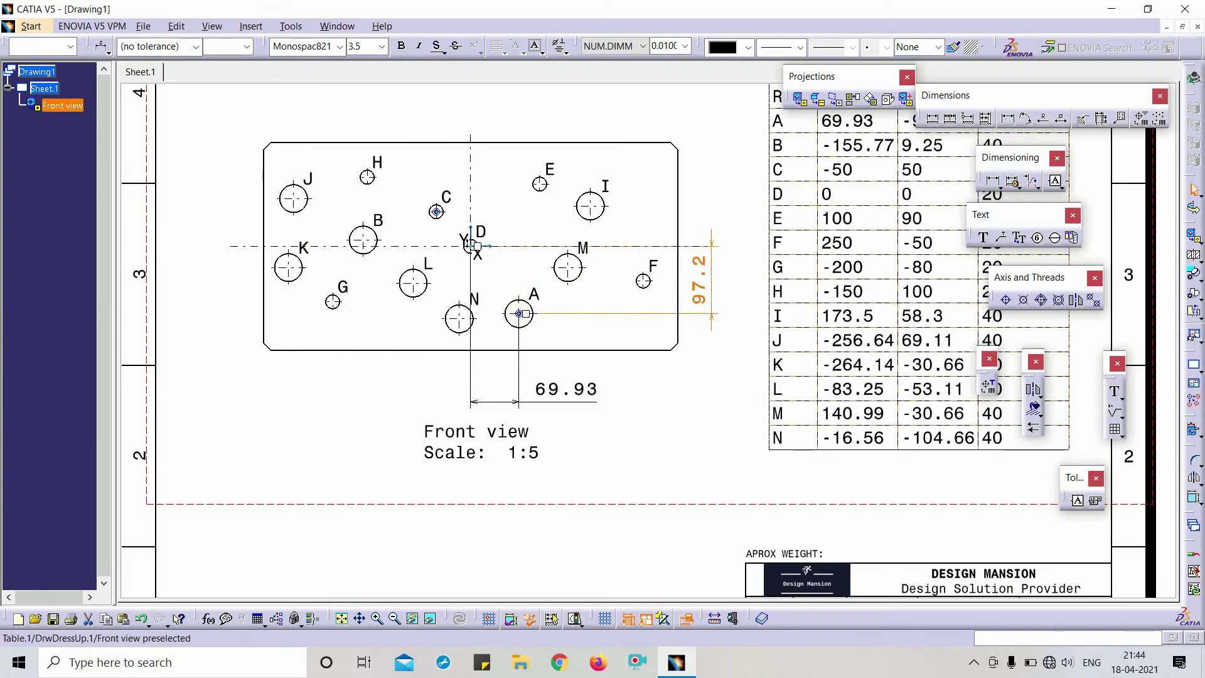
middle_click_drag(719, 313, 649, 418)
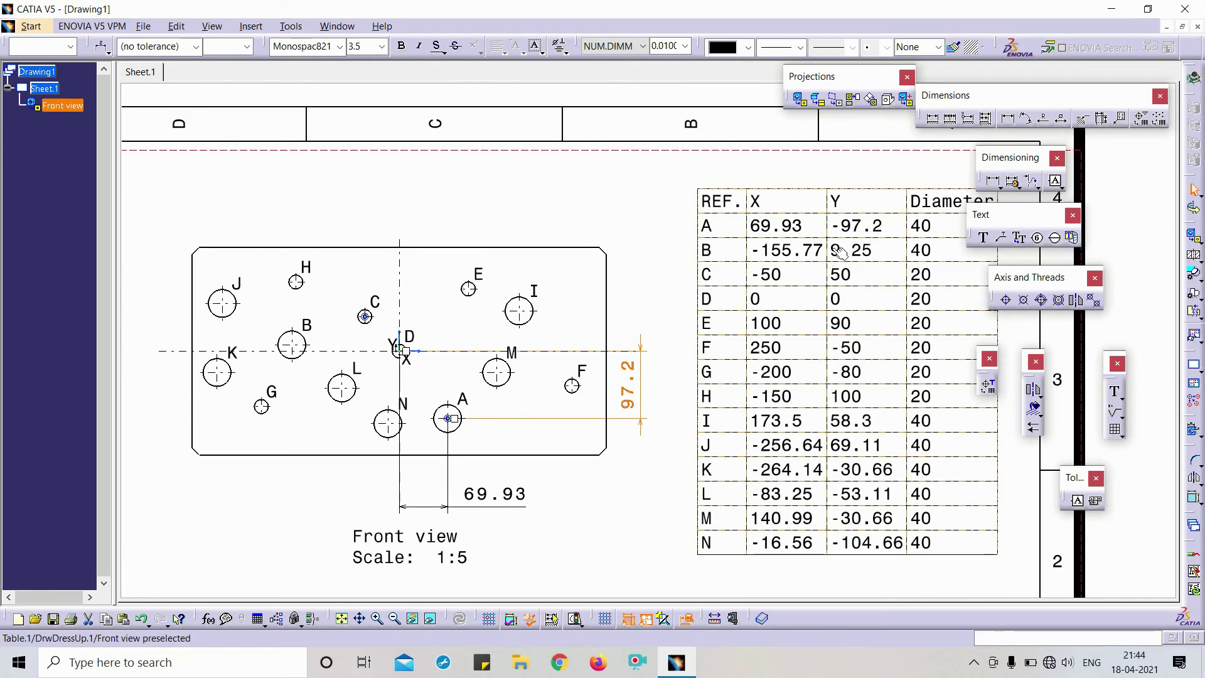
scroll(847, 245, "up", 1)
scroll(847, 244, "up", 1)
left_click(1008, 181)
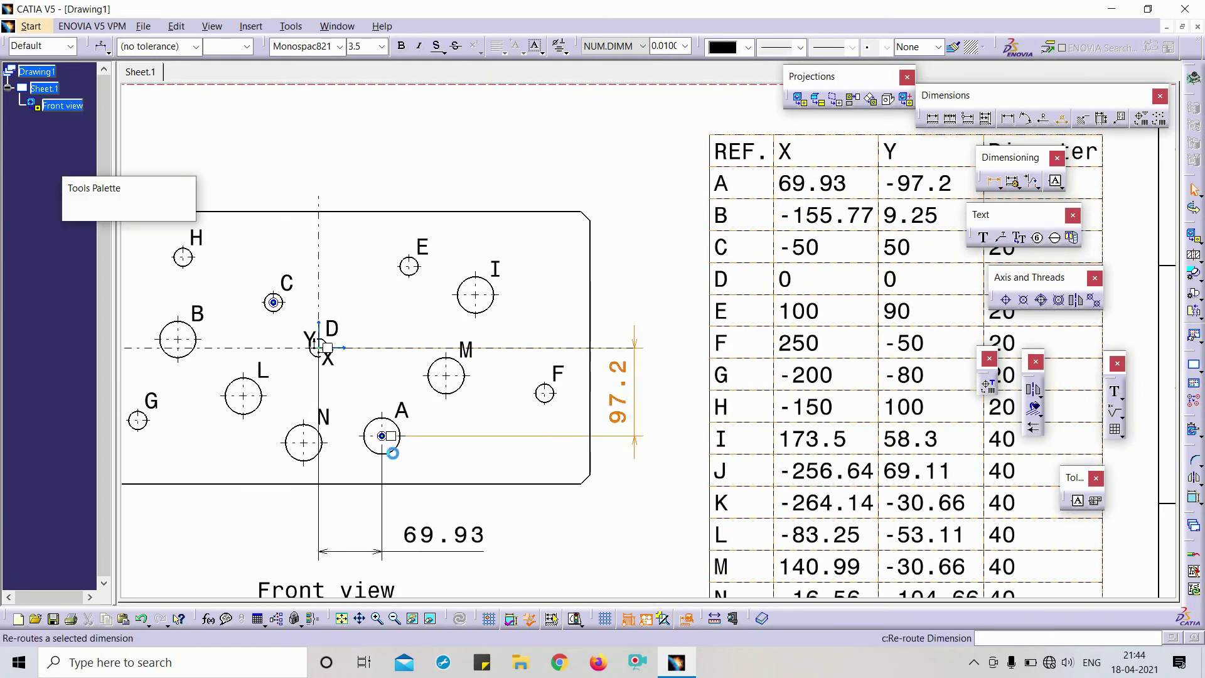
Step: Place a Ø40 diameter dimension on hole A's circle, then move the hole table up-right
left_click(381, 435)
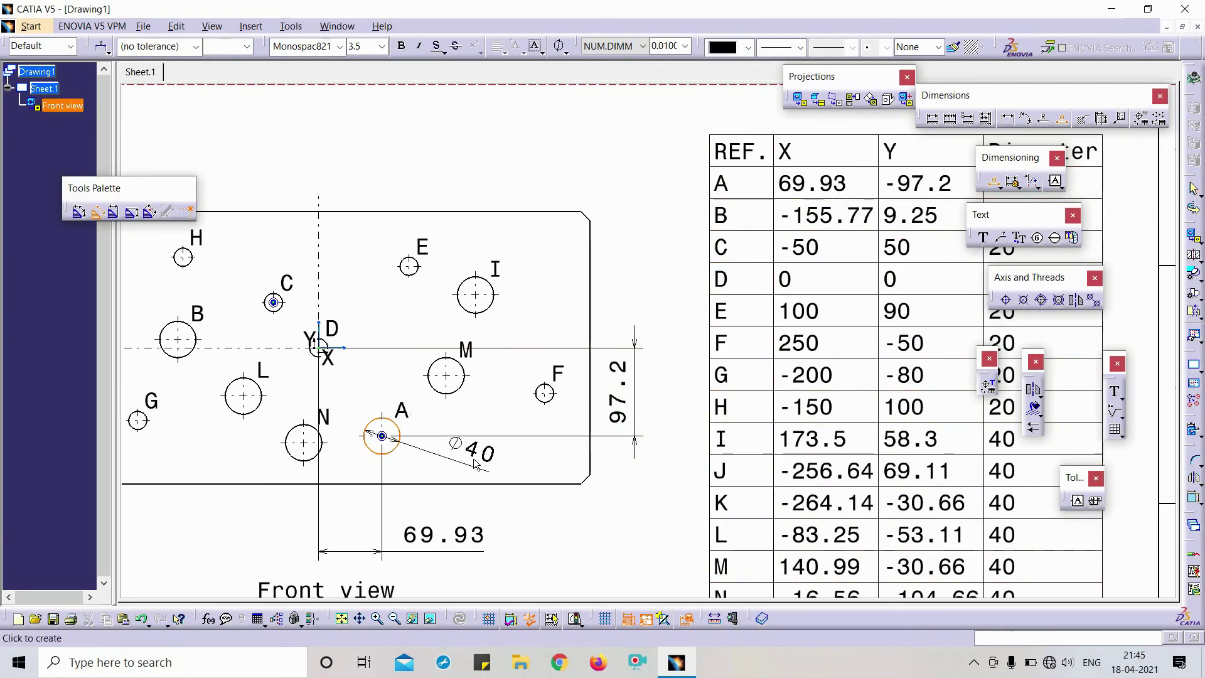
left_click(435, 435)
middle_click_drag(970, 225, 782, 212)
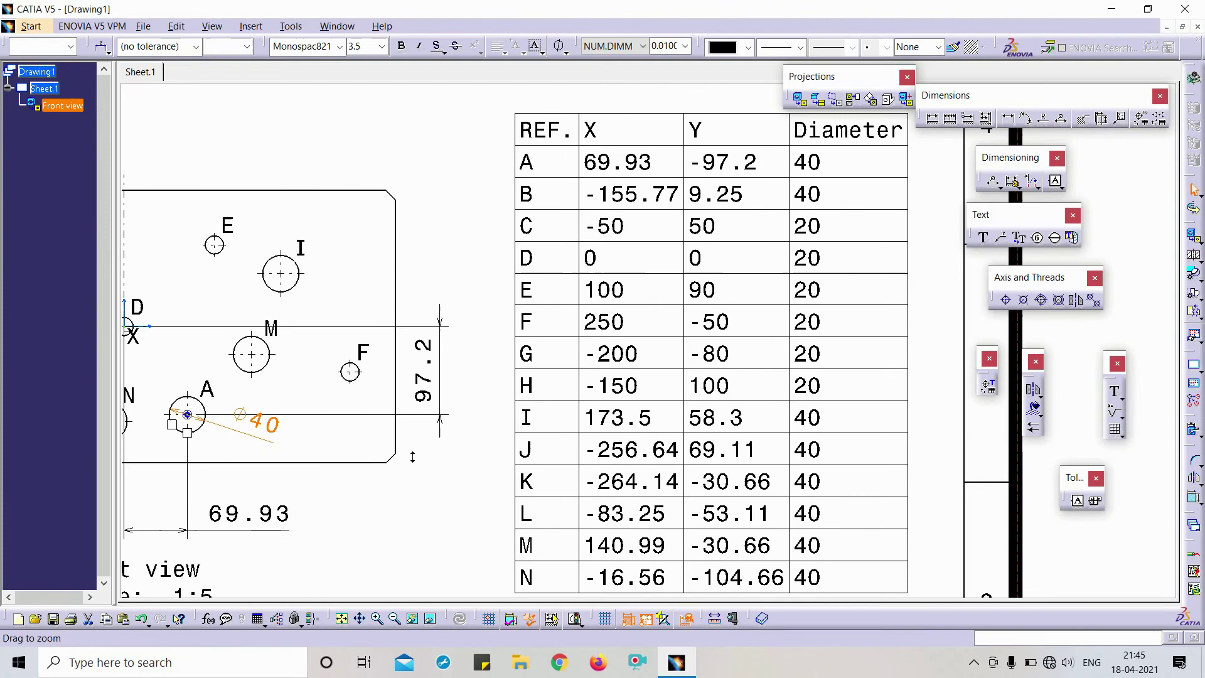
scroll(594, 290, "down", 3)
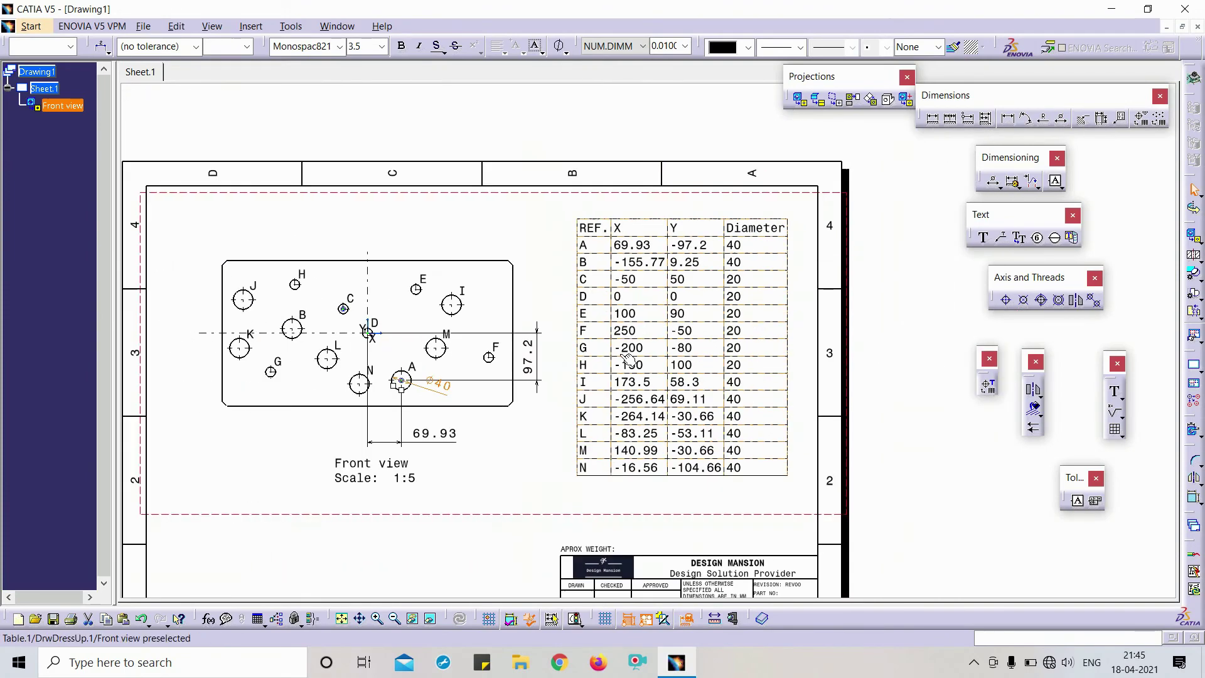
scroll(593, 291, "up", 1)
scroll(660, 311, "up", 1)
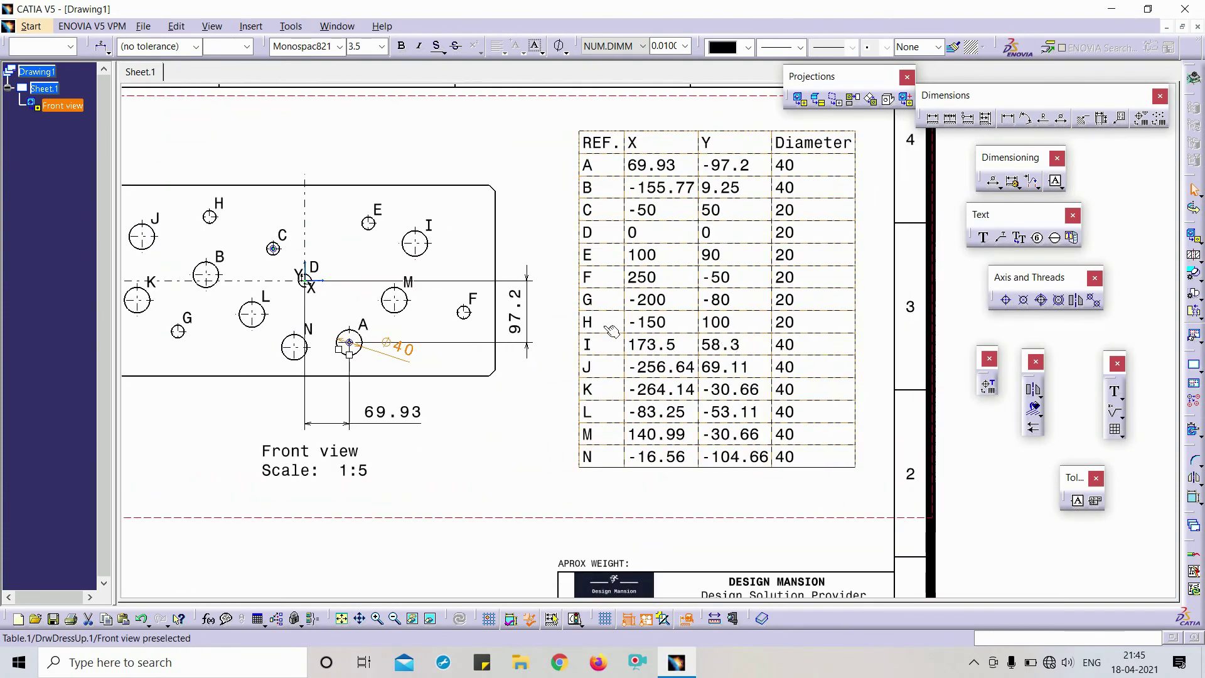
scroll(550, 215, "down", 2)
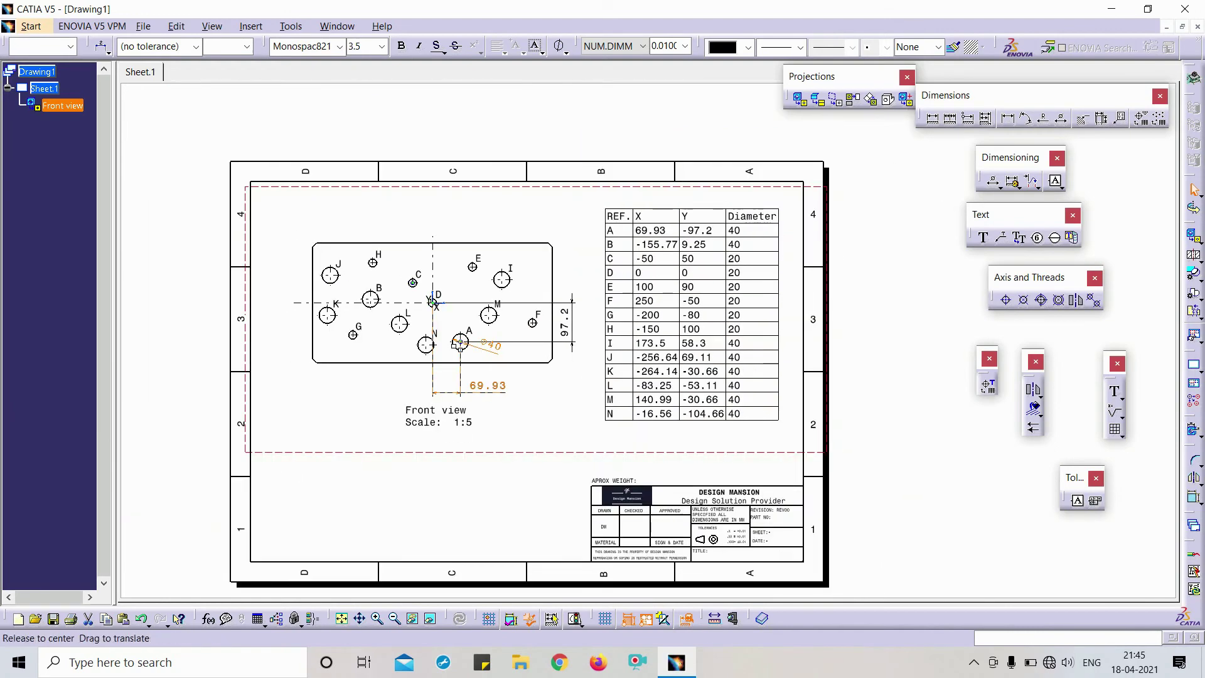
scroll(471, 282, "up", 2)
scroll(423, 264, "up", 1)
middle_click_drag(400, 273, 352, 268)
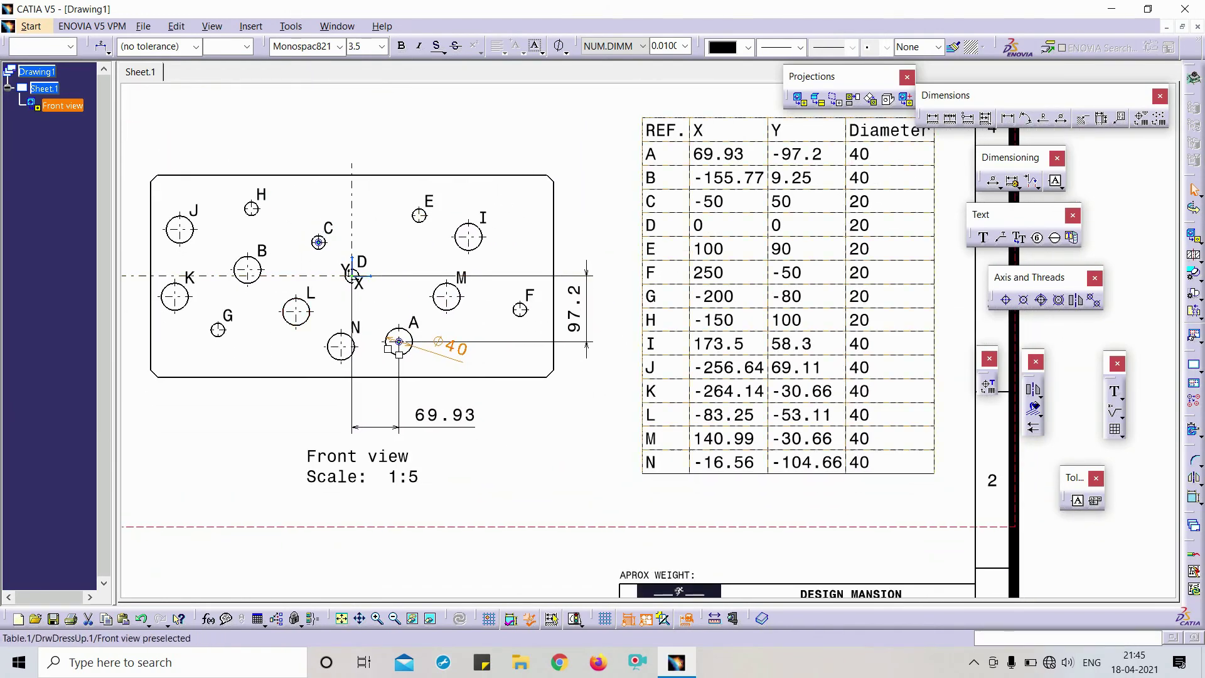
left_click_drag(757, 140, 827, 233)
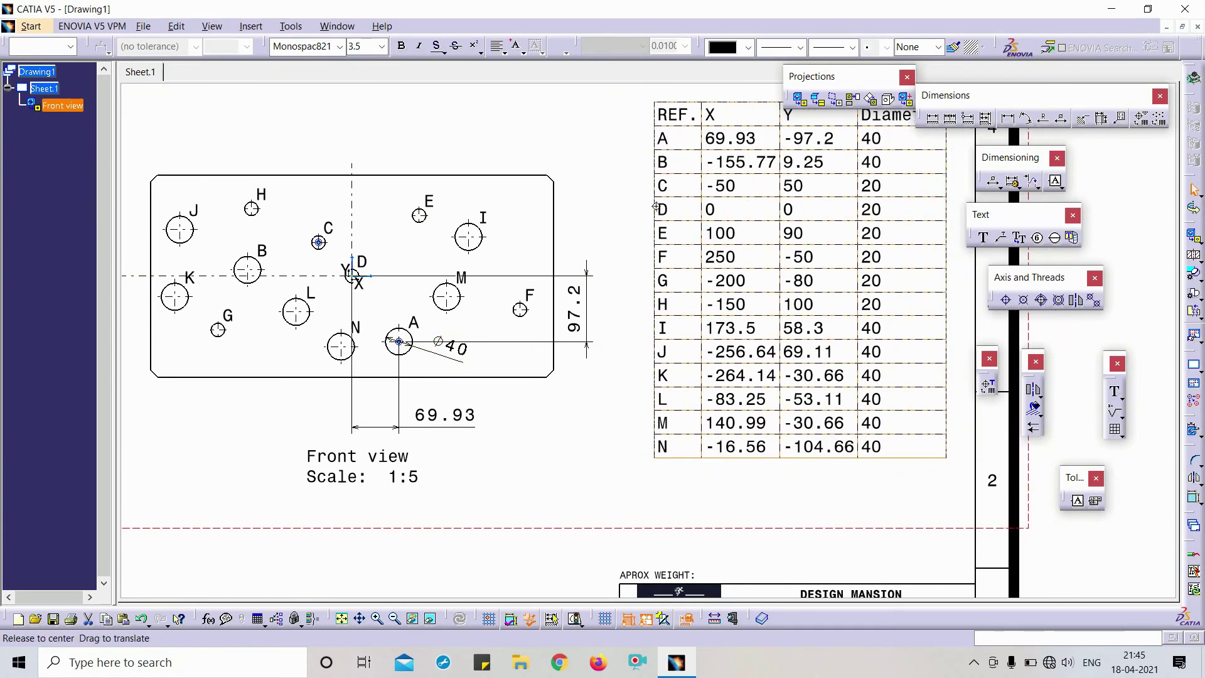
scroll(750, 138, "down", 3)
Step: Move the 69.93 value left of hole A and lower the 'Front view Scale 1:5' label
left_click(603, 320)
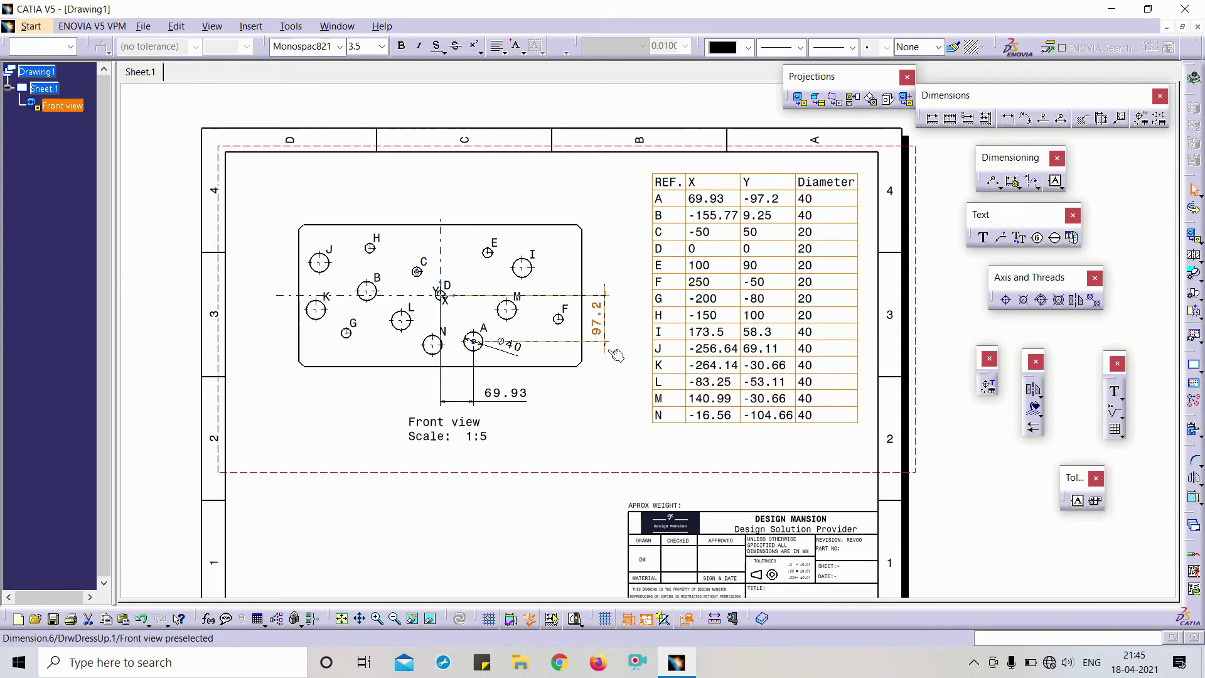
scroll(584, 377, "up", 3)
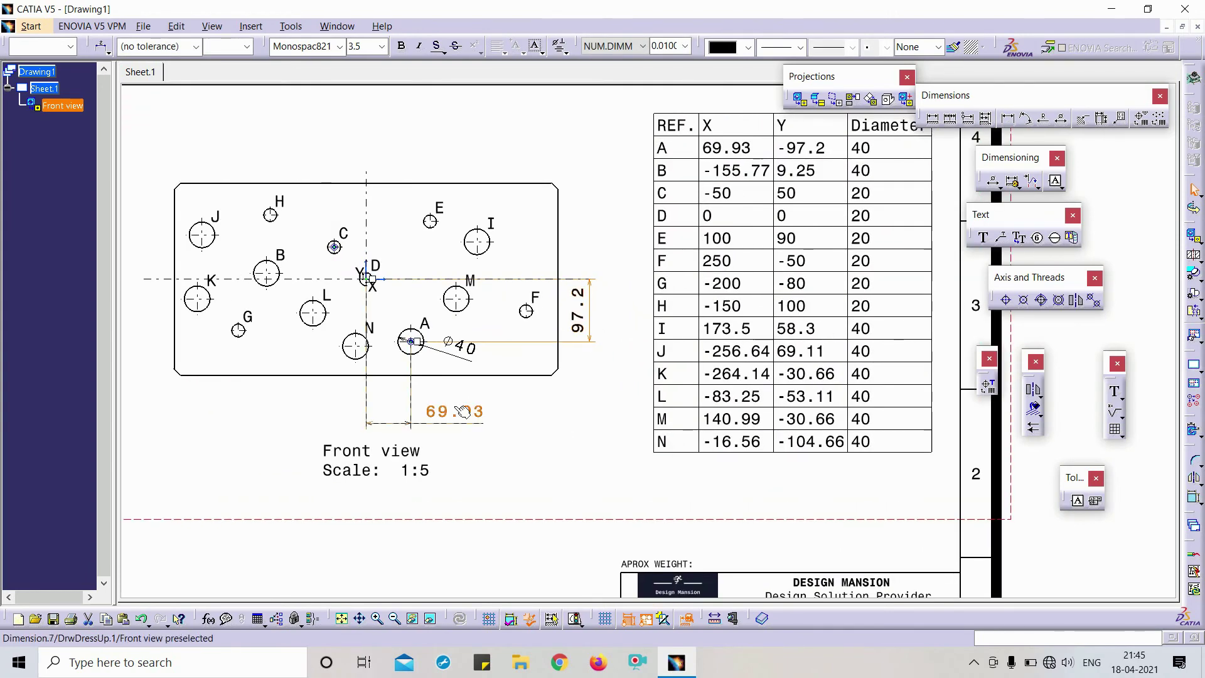
left_click_drag(454, 412, 328, 420)
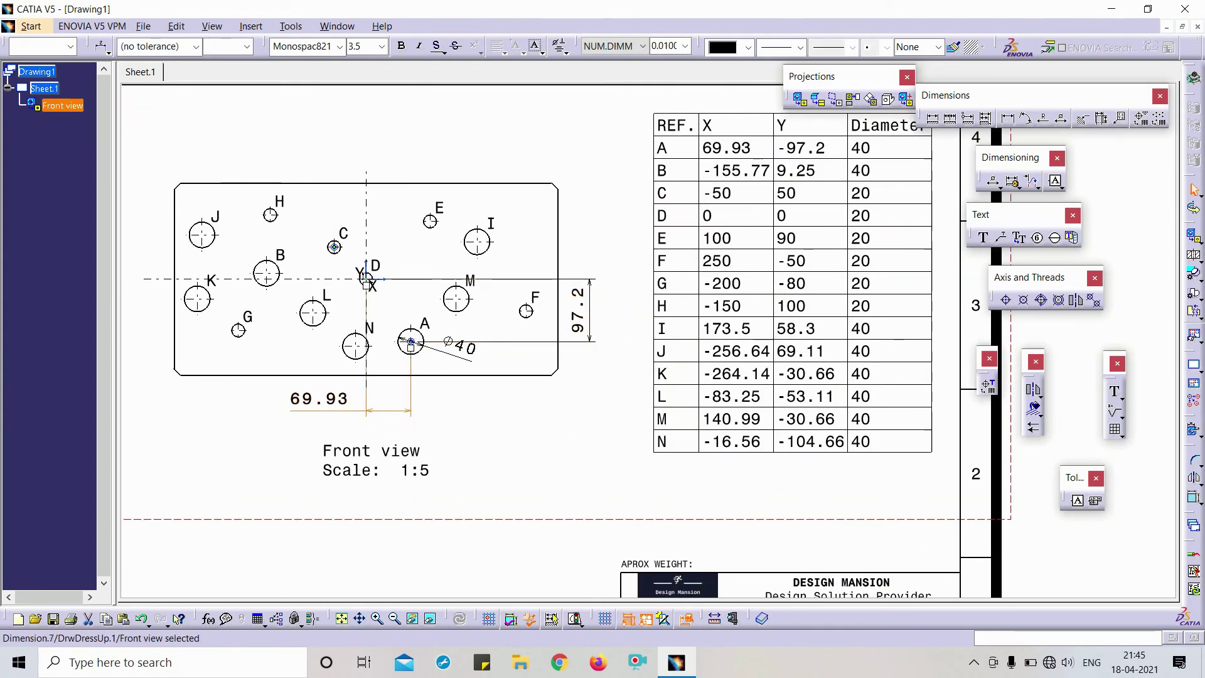
left_click_drag(400, 468, 368, 490)
Step: Shift the hole table into the upper-right corner of the drawing frame
left_click(512, 447)
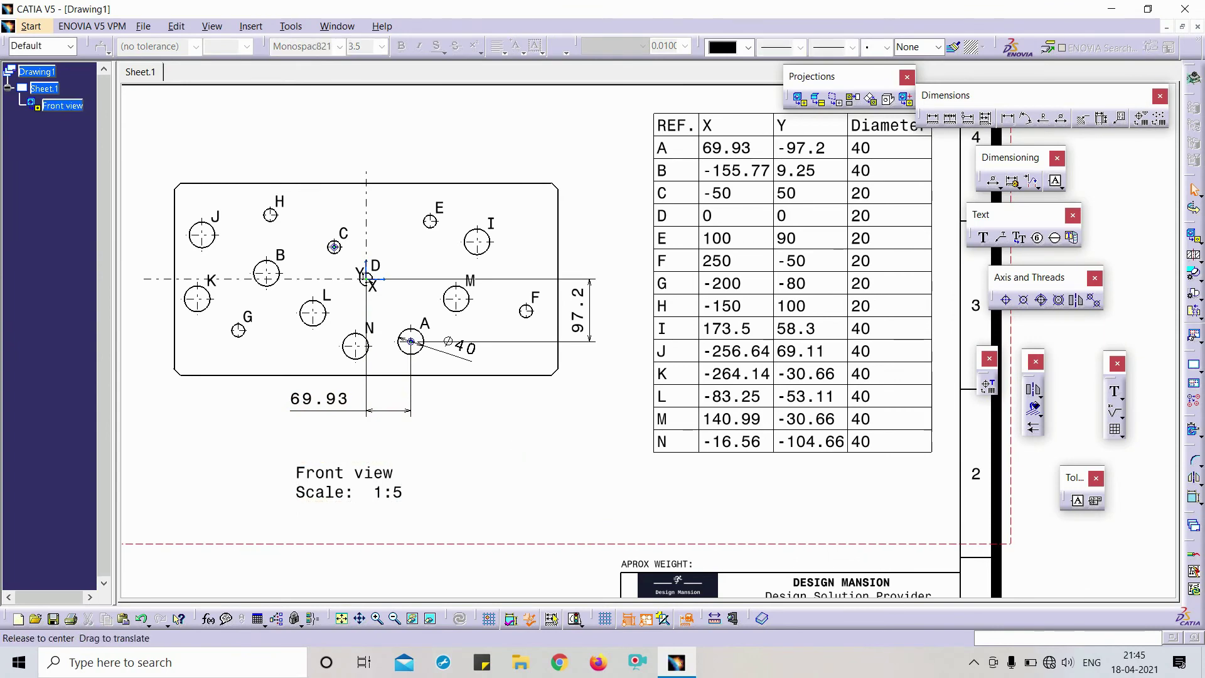
scroll(511, 448, "down", 4)
middle_click_drag(444, 297, 404, 310)
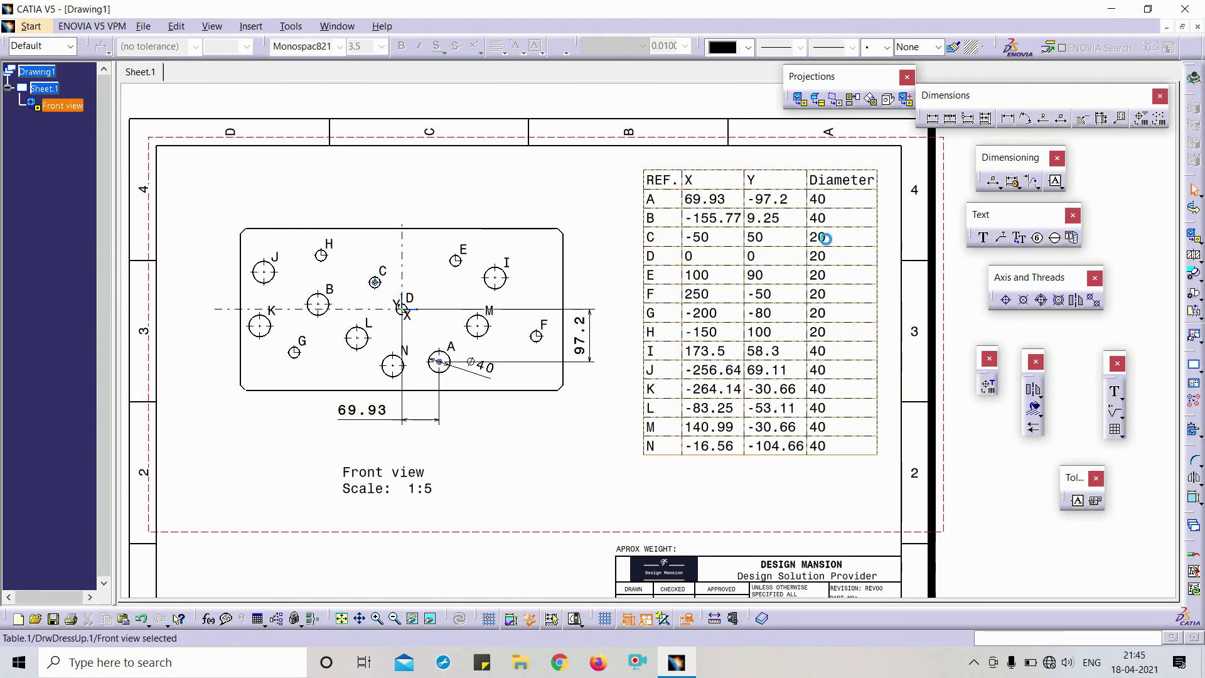
left_click_drag(833, 220, 843, 211)
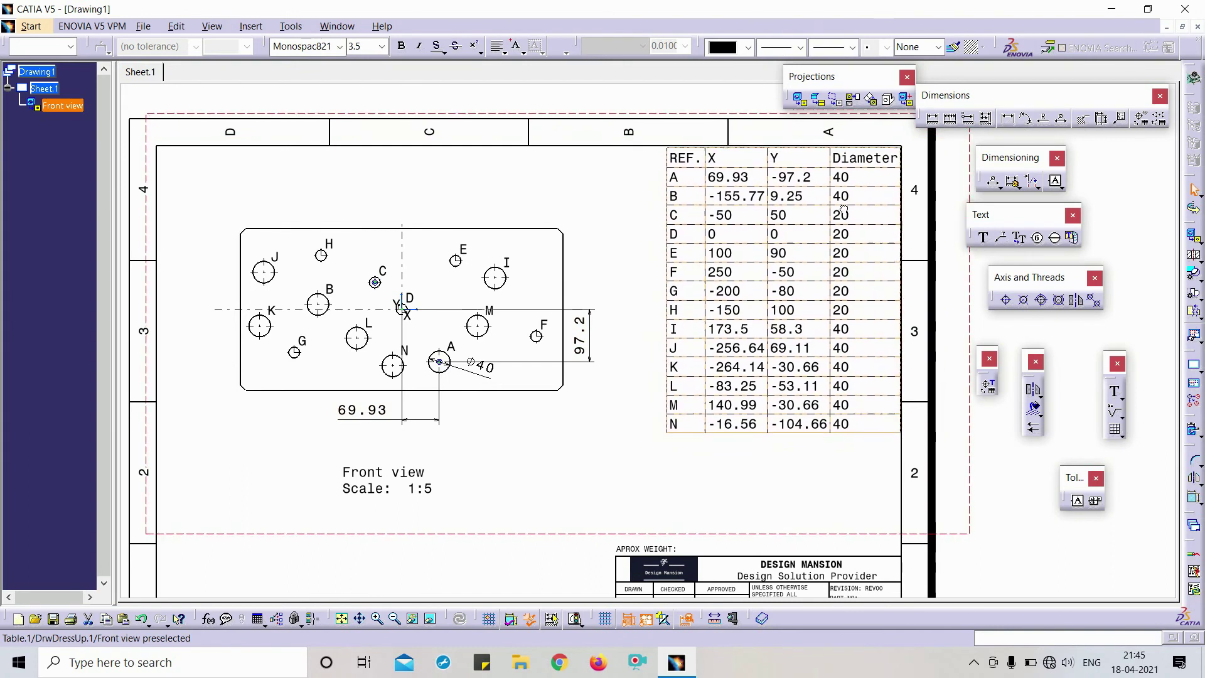
left_click(503, 242)
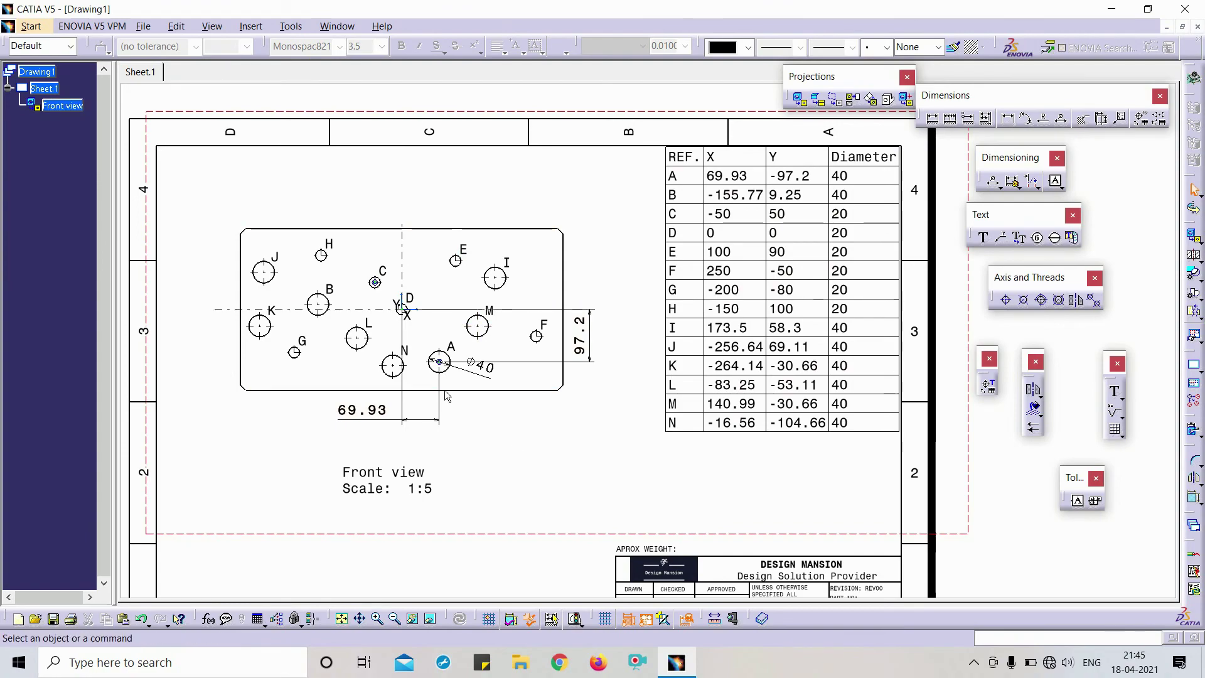
scroll(447, 397, "up", 4)
scroll(471, 405, "up", 3)
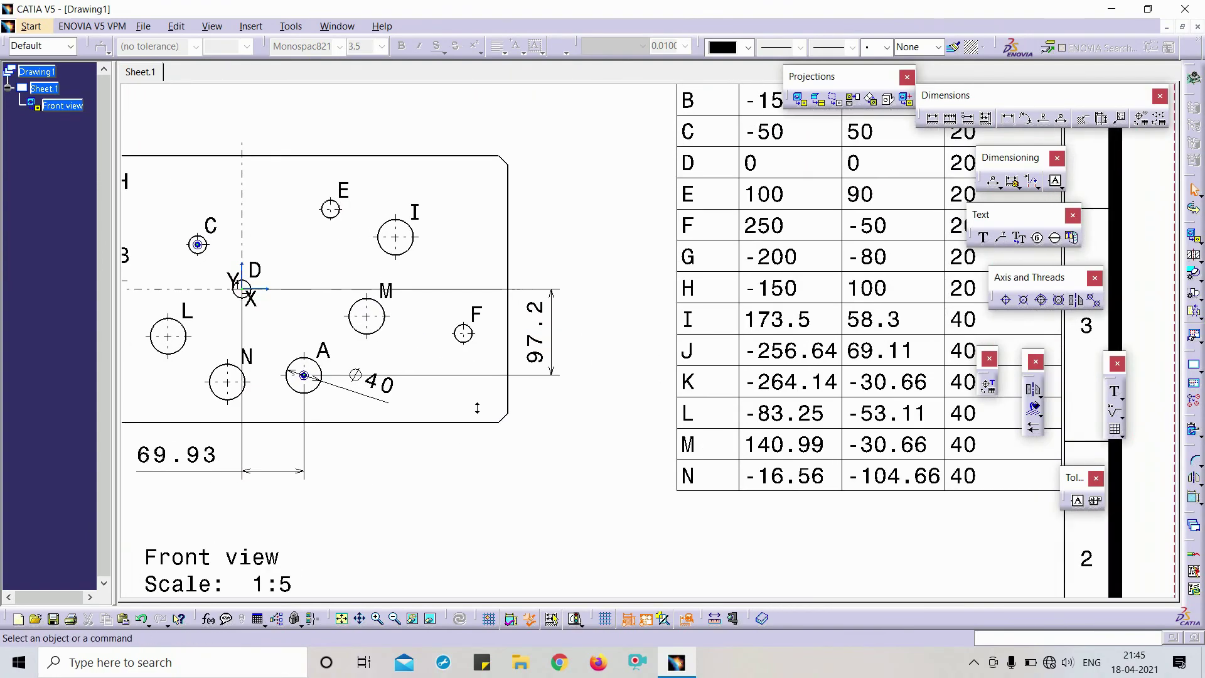
scroll(477, 408, "down", 3)
scroll(587, 383, "up", 2)
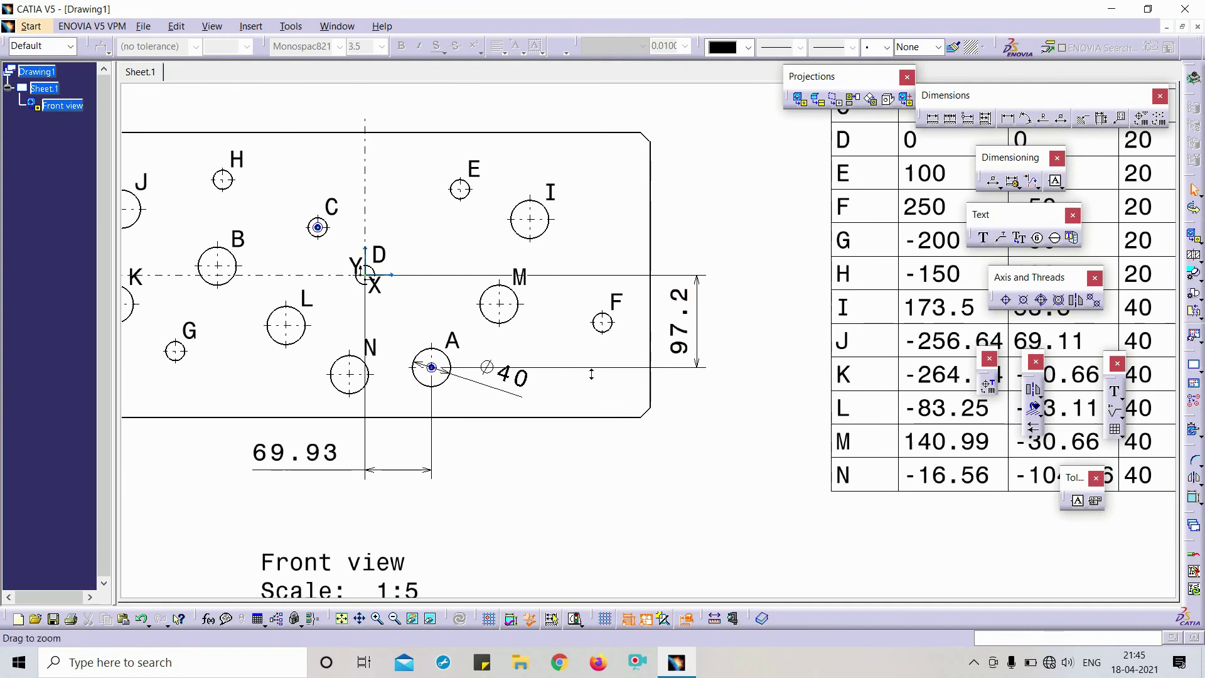
scroll(591, 376, "down", 3)
scroll(590, 377, "down", 2)
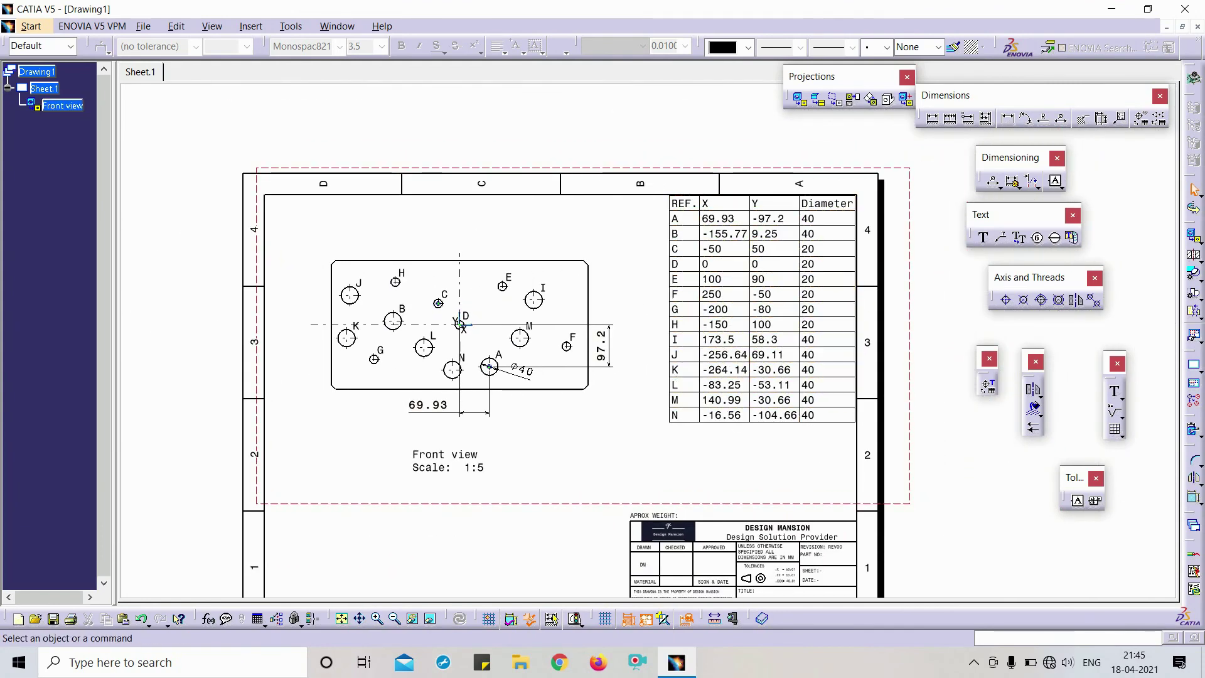